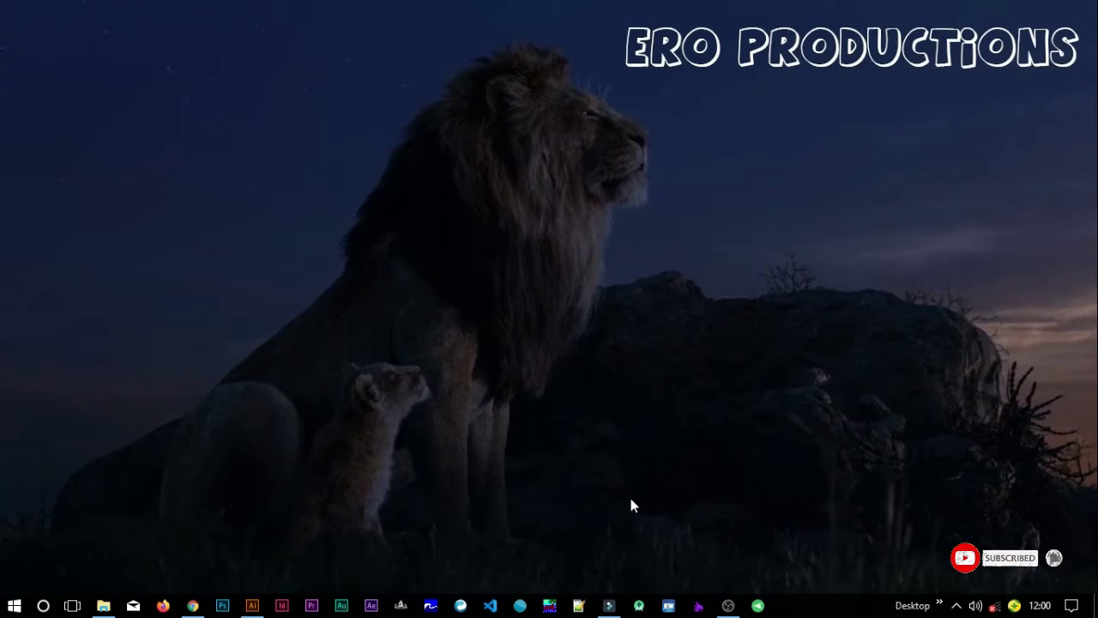
# Create a new scene named 'Lower Third' in the Scenes list.
pyautogui.click(728, 606)
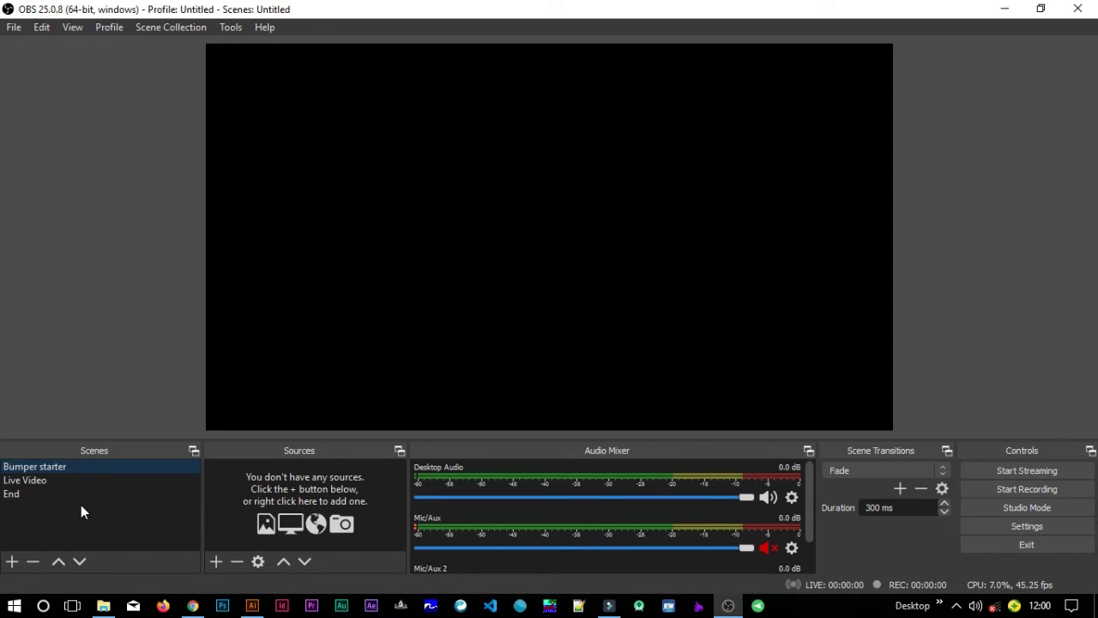
pyautogui.click(12, 562)
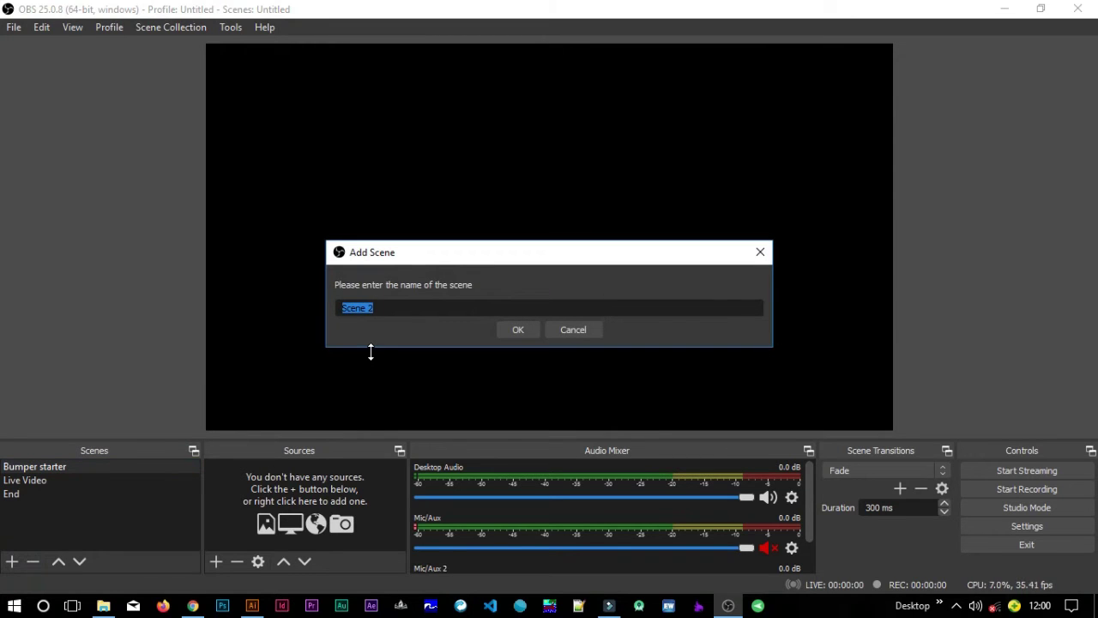
pyautogui.write('Lower Third')
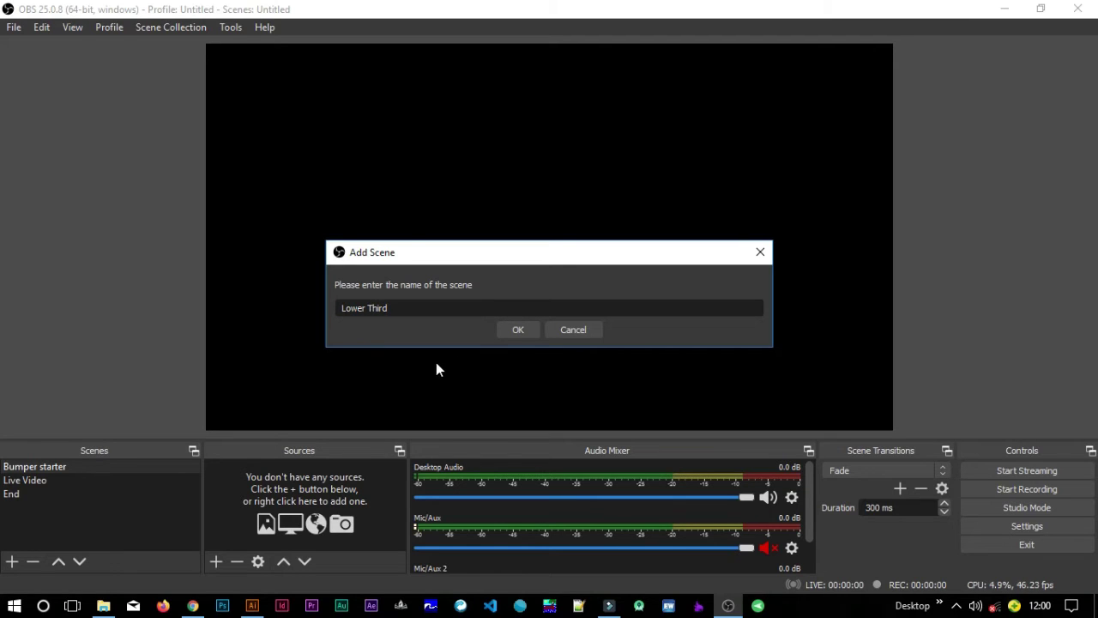
pyautogui.click(515, 330)
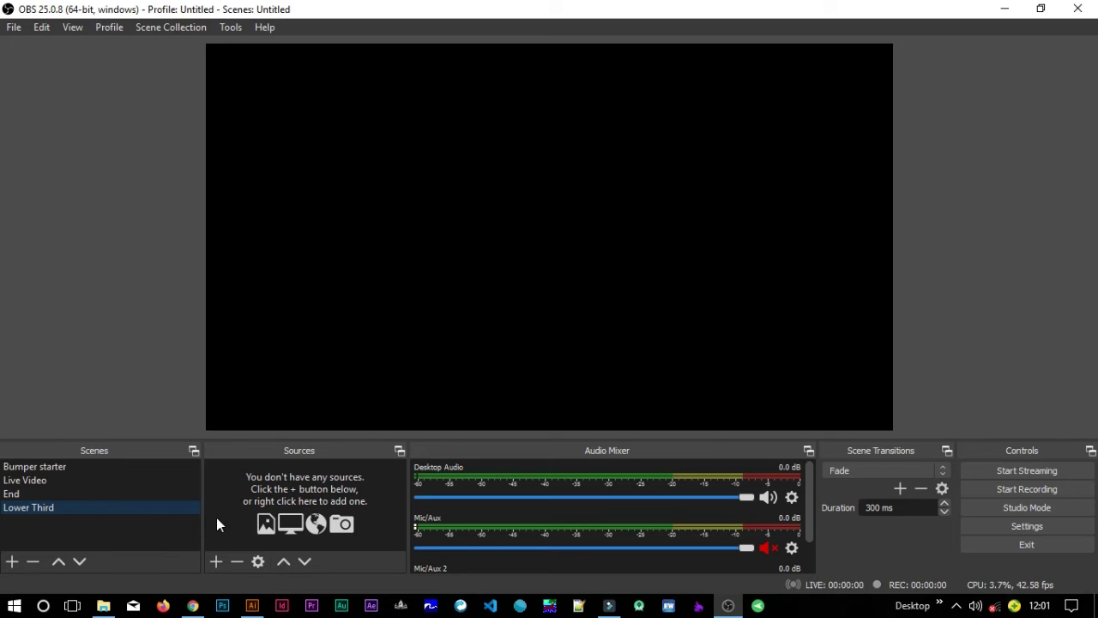
# Add a Media Source named 'Lower Third 1', adding '1' after the duplicate-name warning.
pyautogui.click(213, 563)
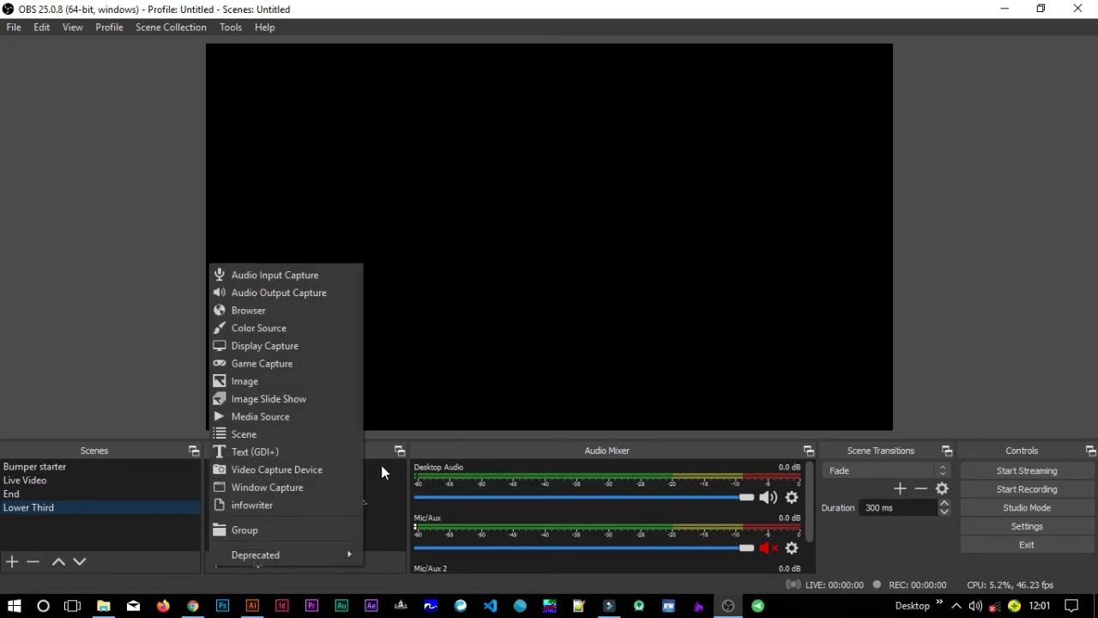
pyautogui.click(262, 418)
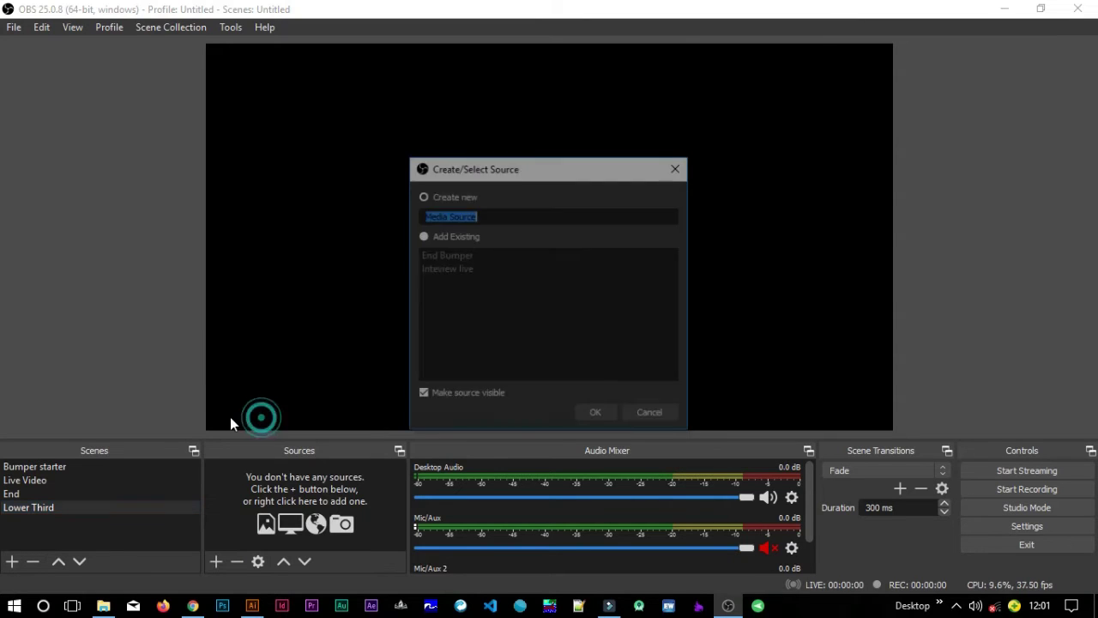
pyautogui.write('L')
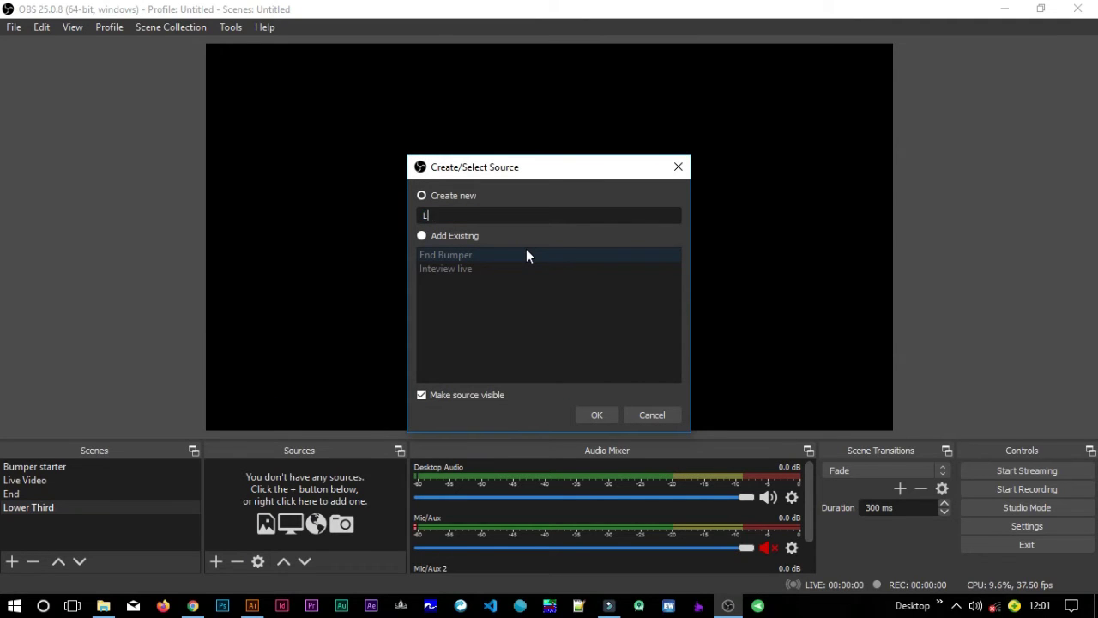
pyautogui.write('ower Third')
pyautogui.click(598, 416)
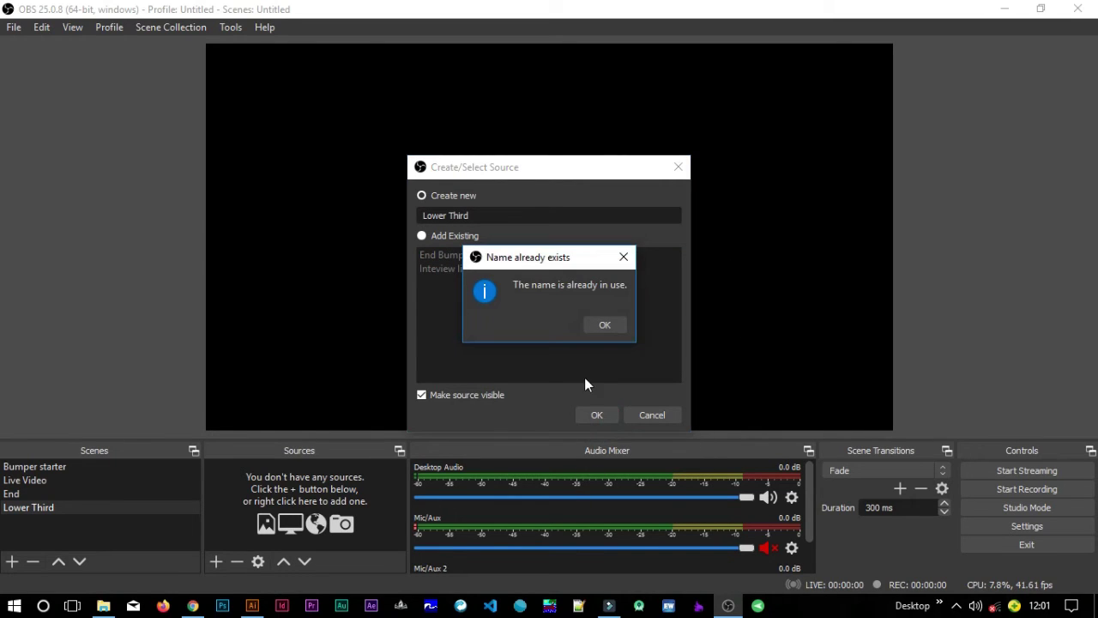
pyautogui.click(604, 324)
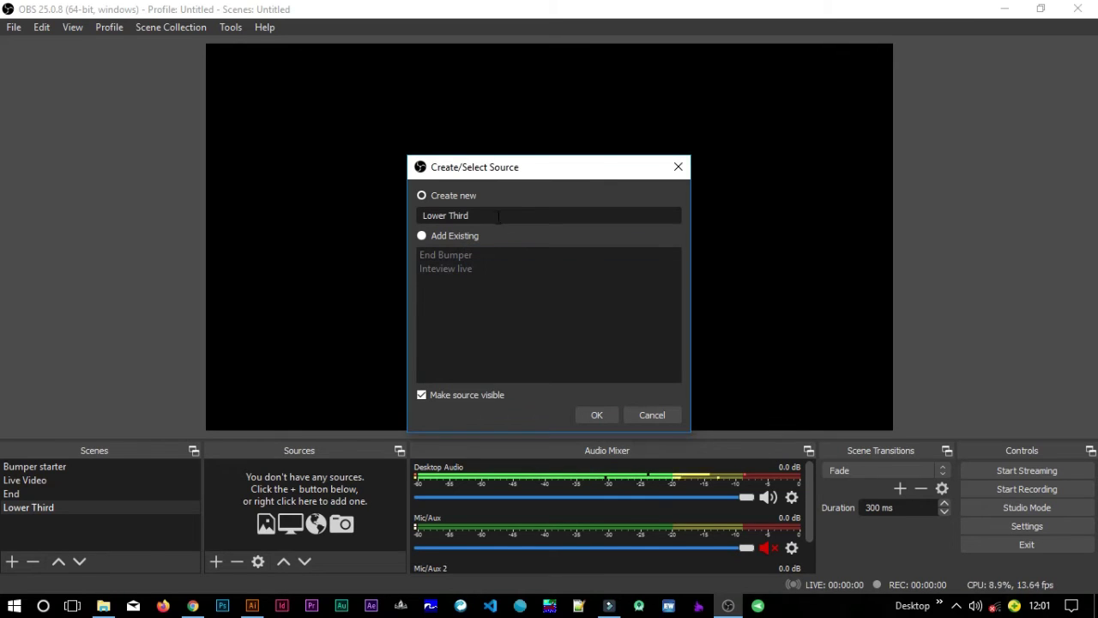
pyautogui.click(495, 214)
pyautogui.write('1')
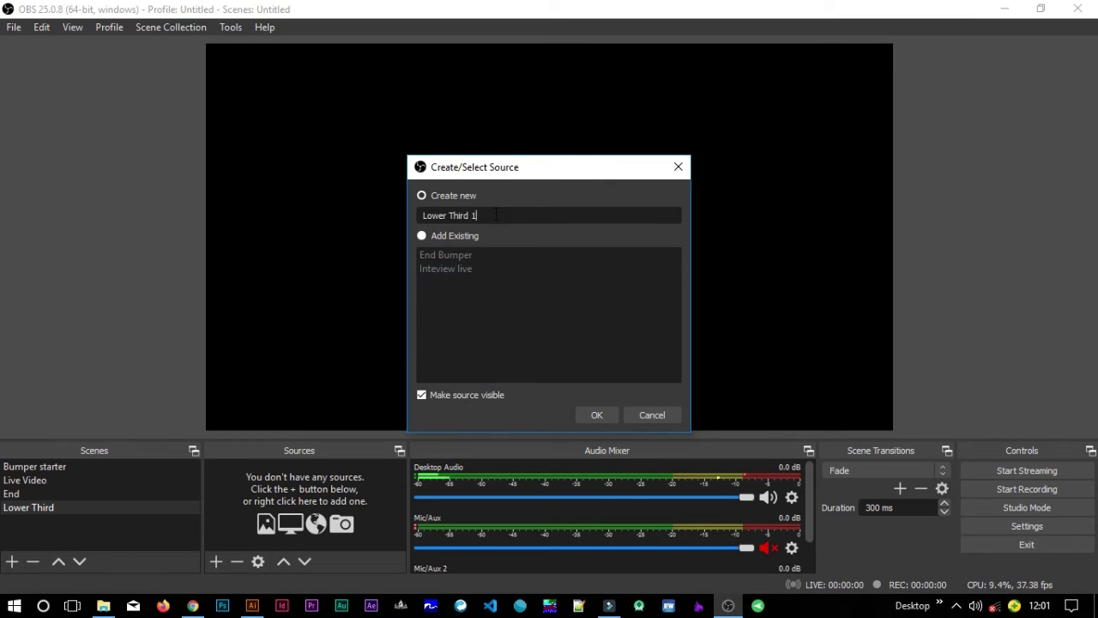
# Confirm the Lower Third 1 source and browse to the New Volume (D:) drive.
pyautogui.click(608, 416)
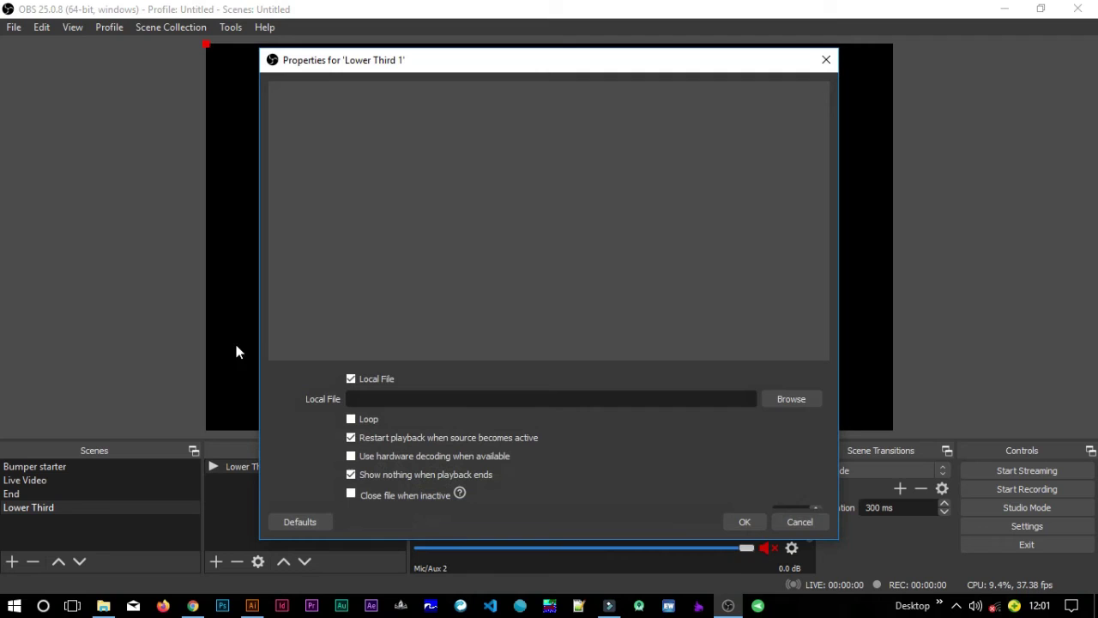
pyautogui.click(775, 398)
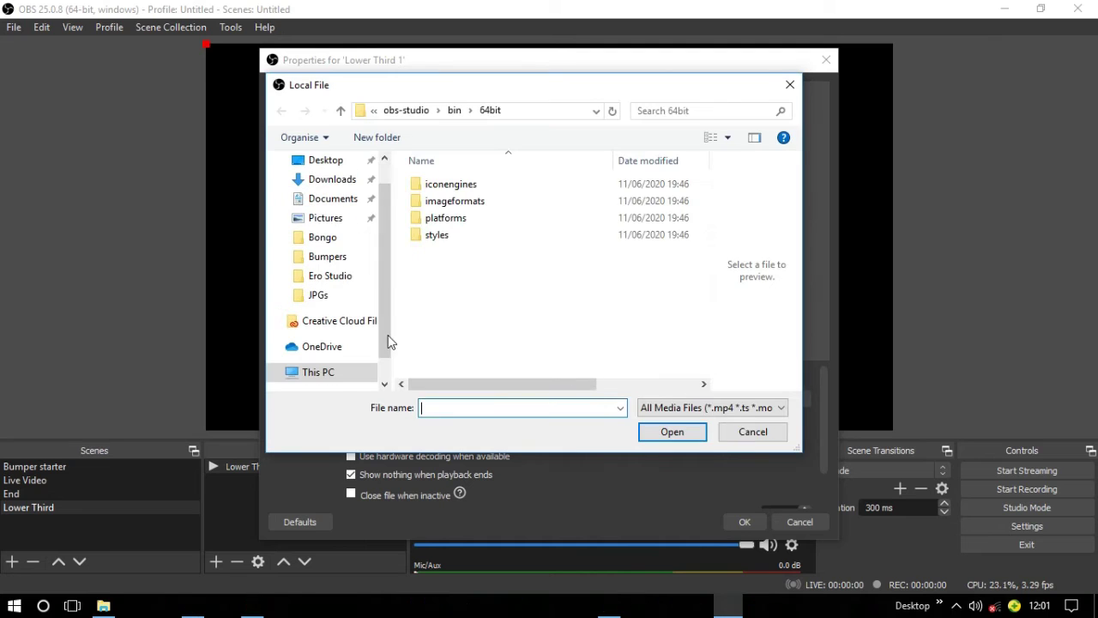
pyautogui.moveTo(381, 321); pyautogui.dragTo(382, 353)
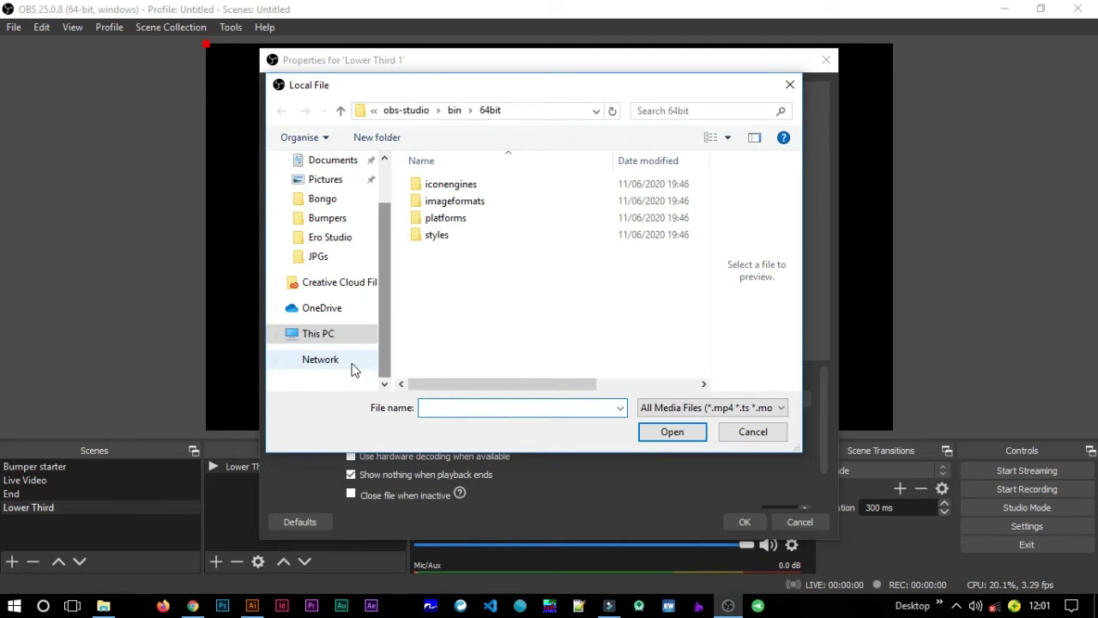
pyautogui.click(351, 334)
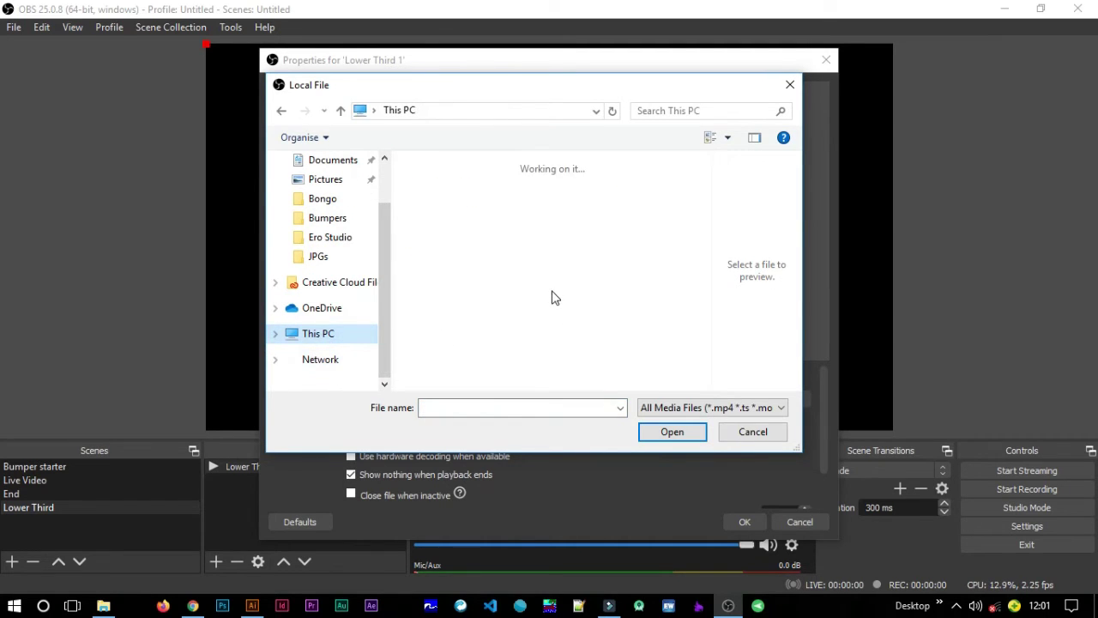
pyautogui.scroll(-3, 556, 279)
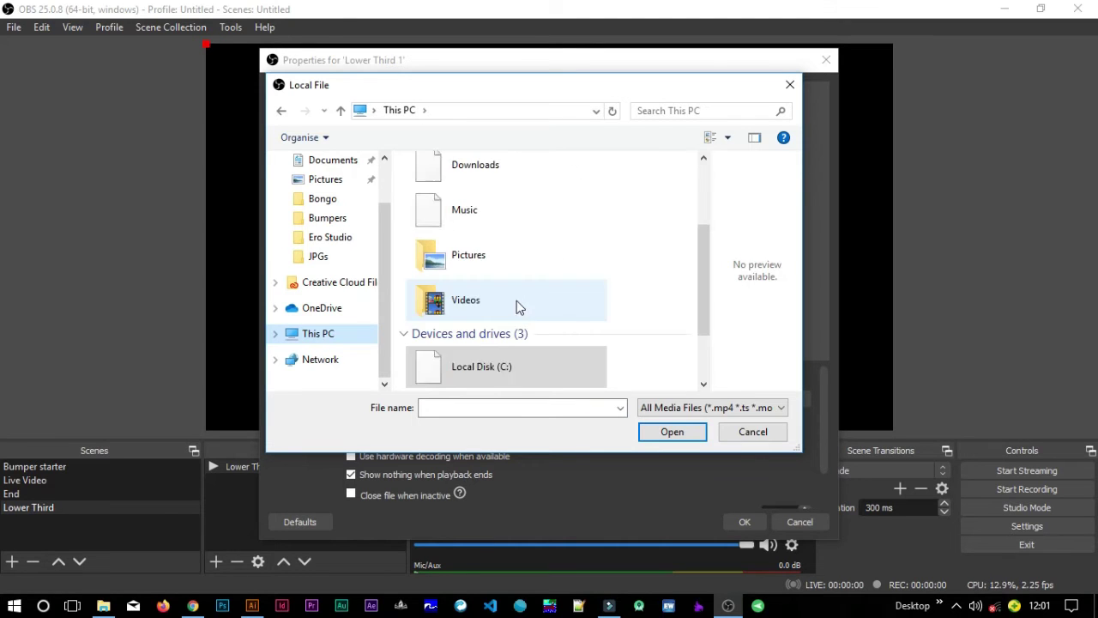
pyautogui.moveTo(703, 315); pyautogui.dragTo(703, 350)
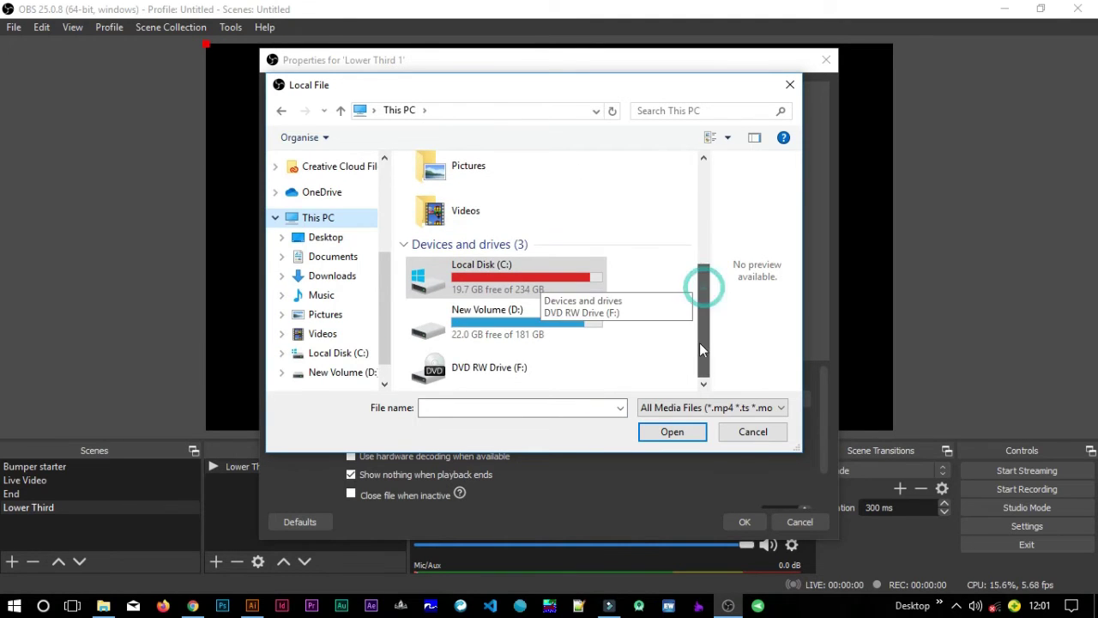
pyautogui.doubleClick(515, 328)
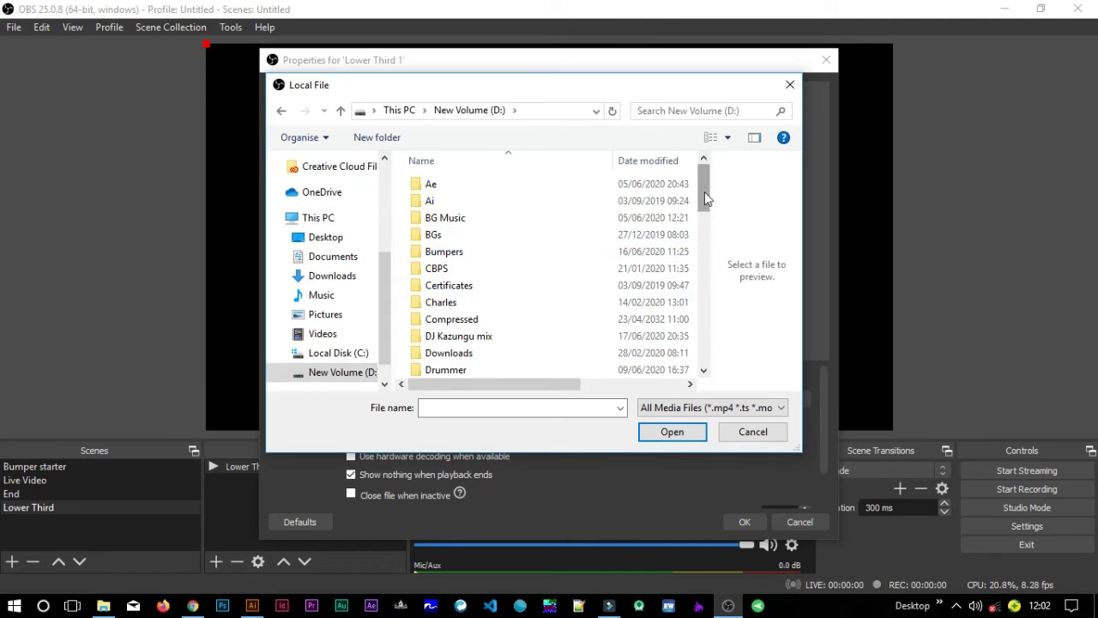
pyautogui.moveTo(704, 191); pyautogui.dragTo(701, 334)
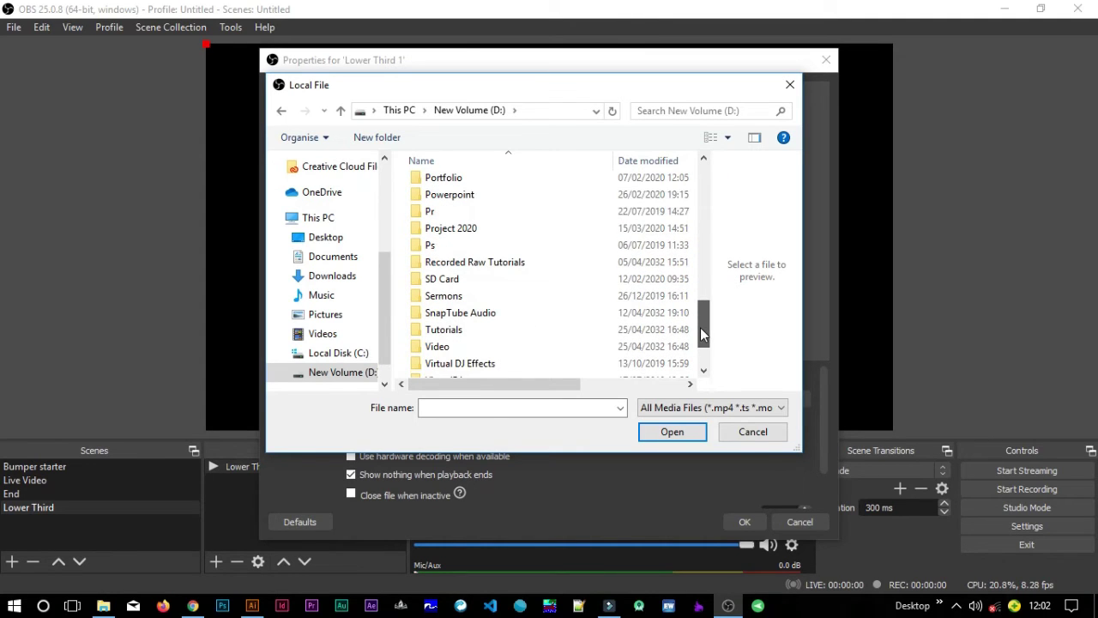
pyautogui.click(478, 214)
pyautogui.doubleClick(478, 214)
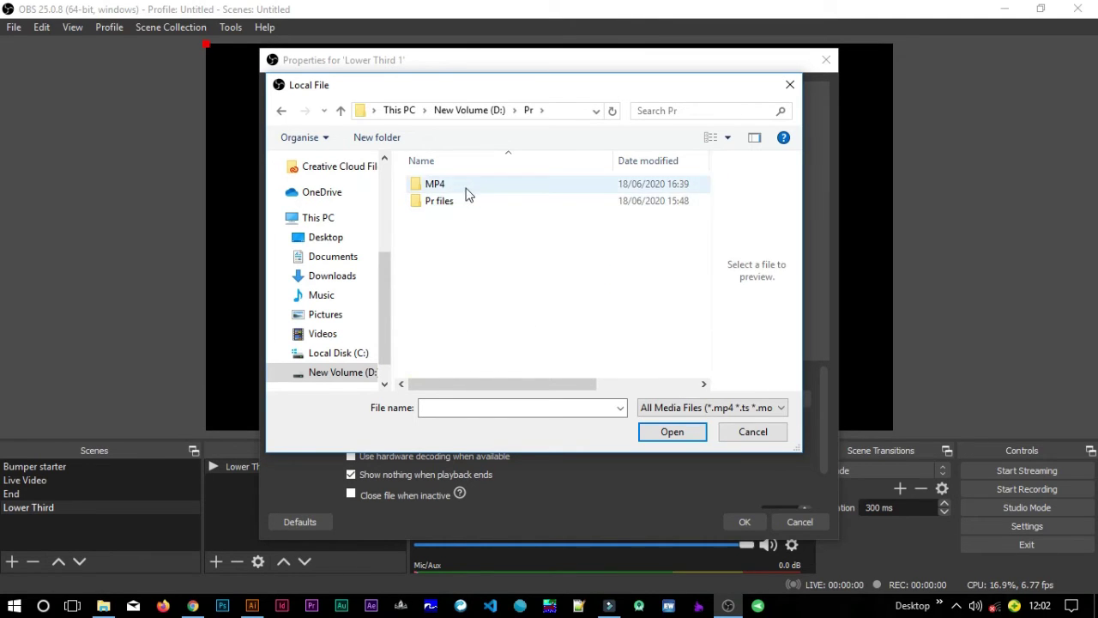
pyautogui.click(464, 186)
pyautogui.press('Return')
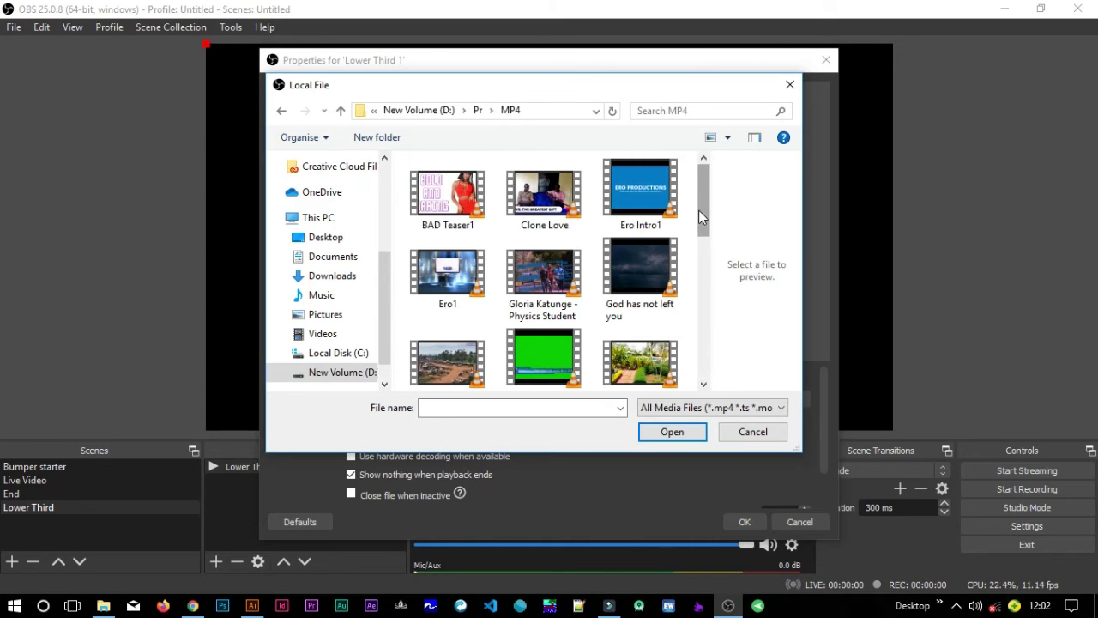
pyautogui.moveTo(700, 215); pyautogui.dragTo(703, 254)
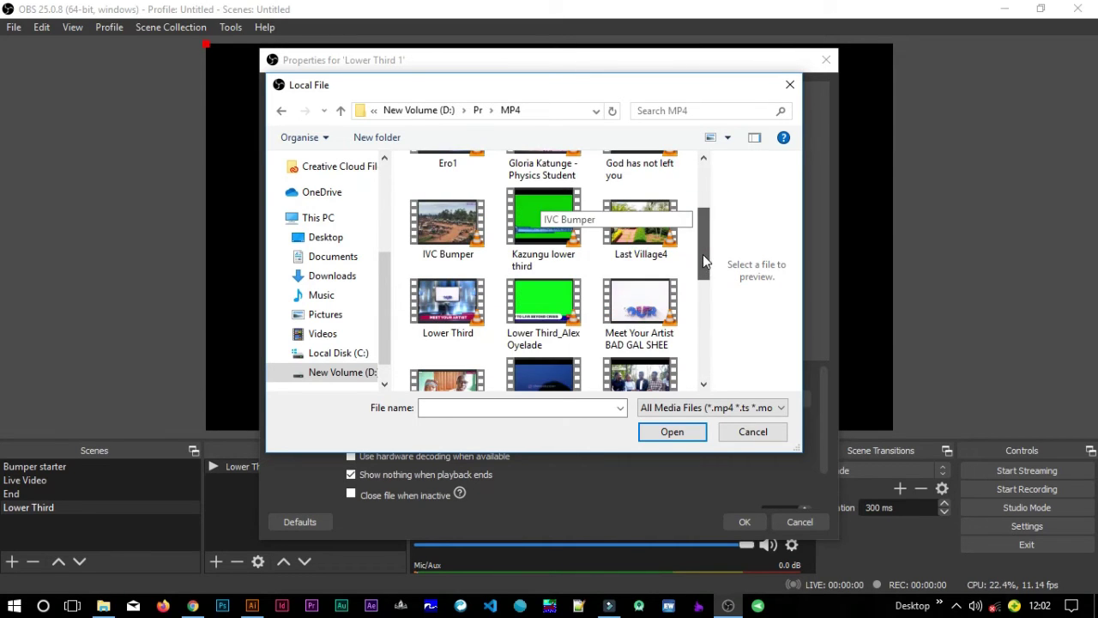
pyautogui.click(553, 308)
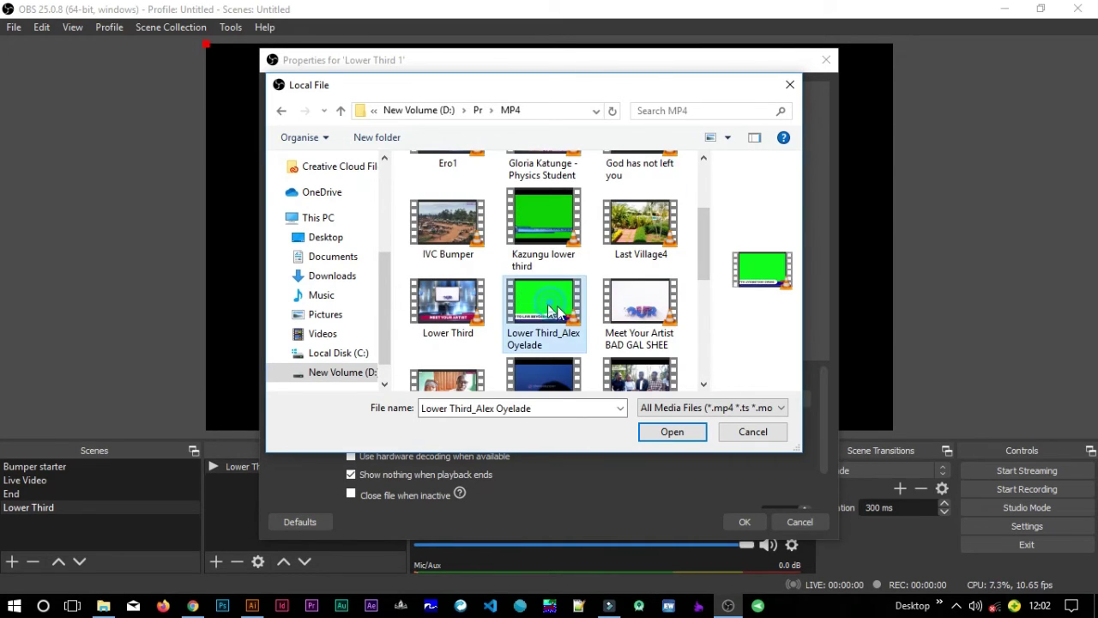
pyautogui.click(666, 431)
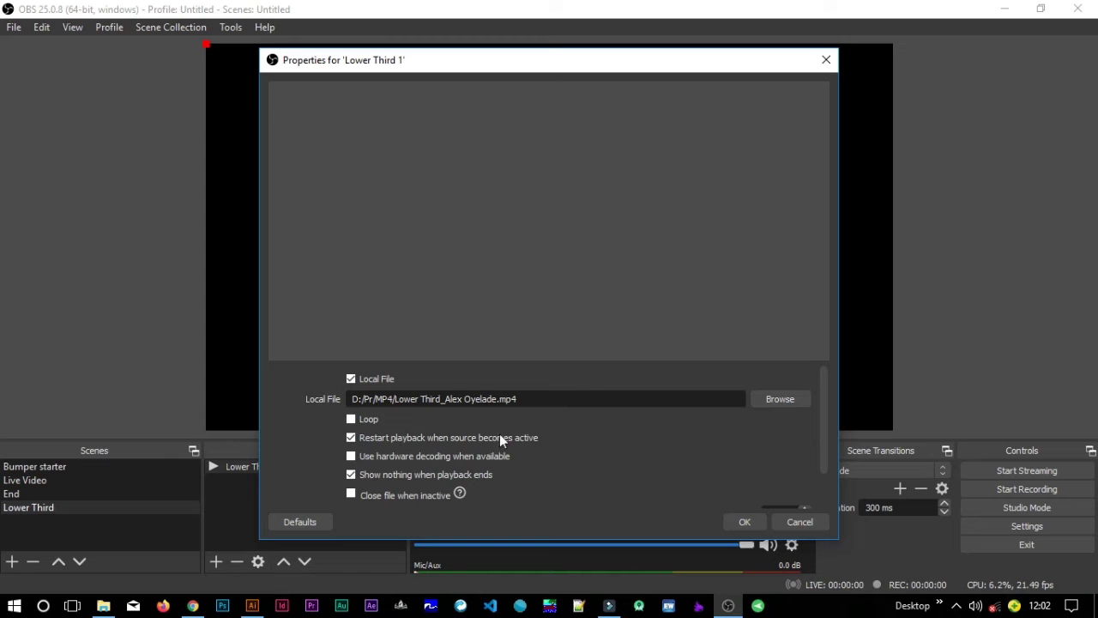
# Enable Loop for Lower Third 1 and stretch it to fill the whole canvas.
pyautogui.click(352, 419)
pyautogui.click(747, 523)
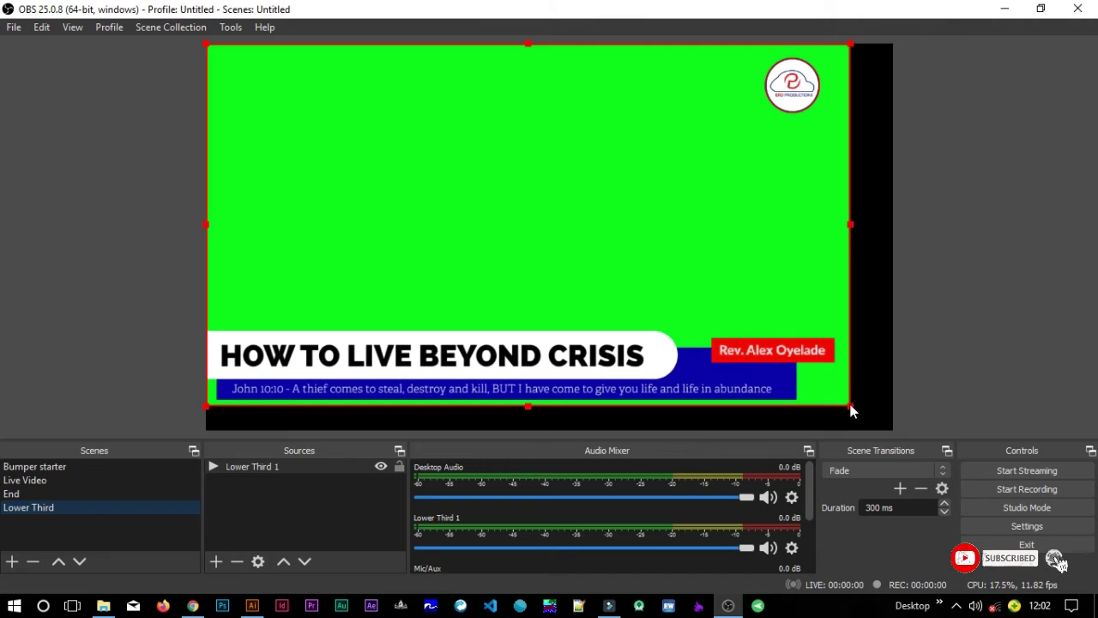
pyautogui.moveTo(852, 411); pyautogui.dragTo(888, 429)
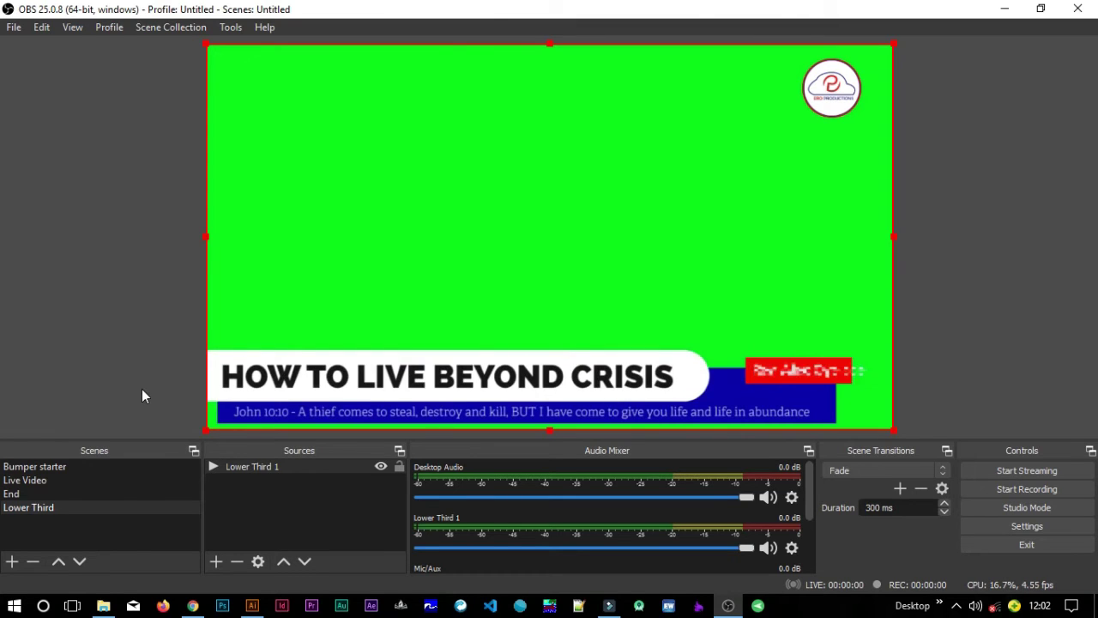
pyautogui.click(256, 503)
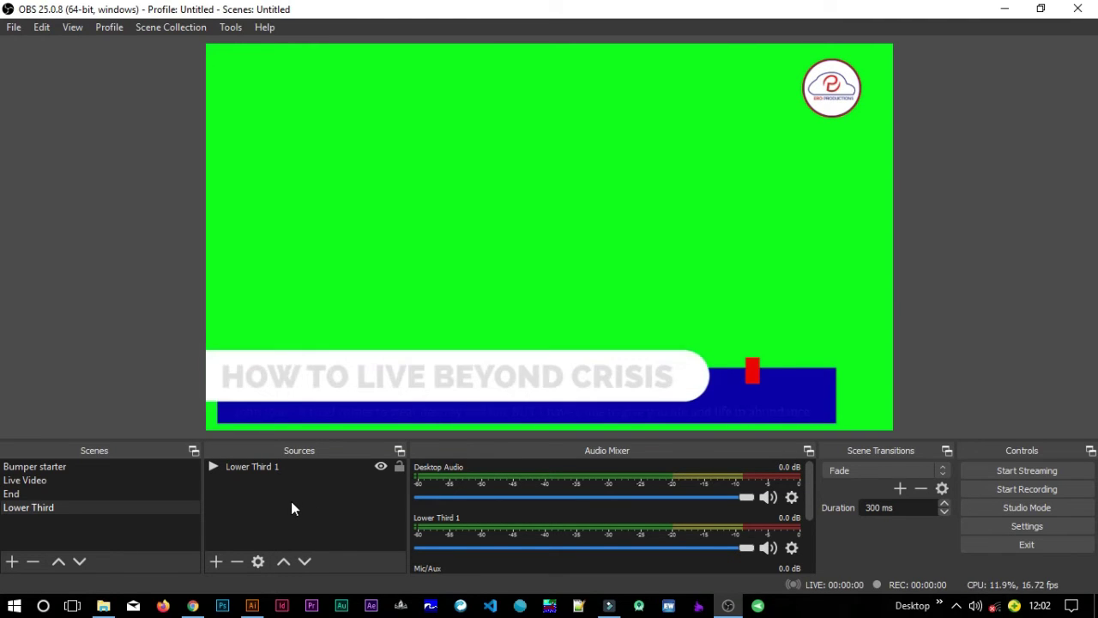
# Add a new Media Source named 'Video' to the Lower Third scene.
pyautogui.click(217, 561)
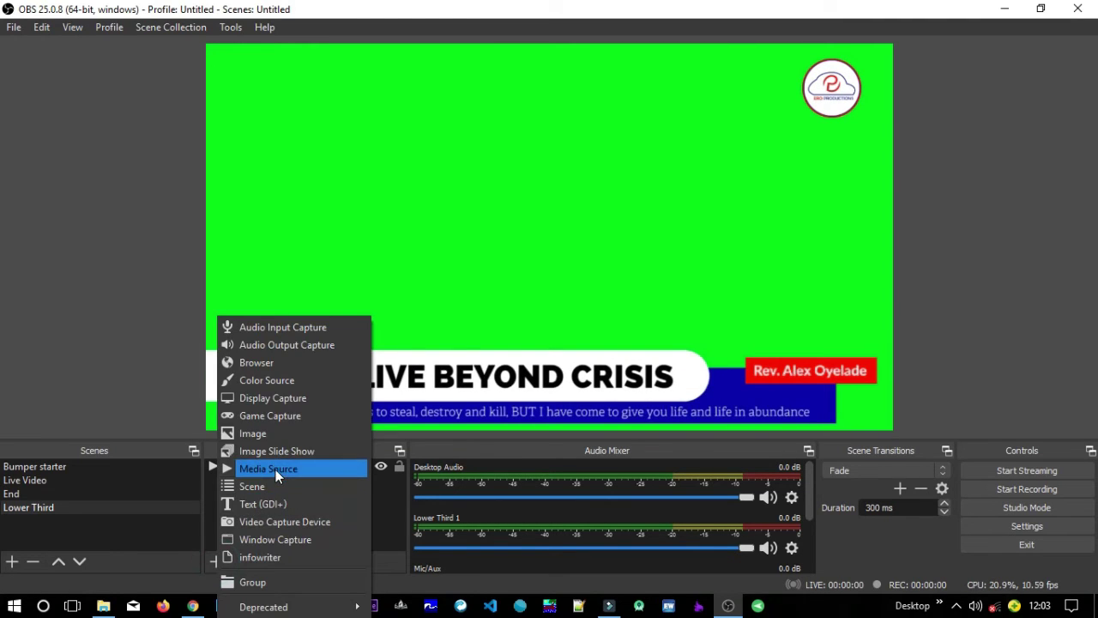
pyautogui.click(275, 469)
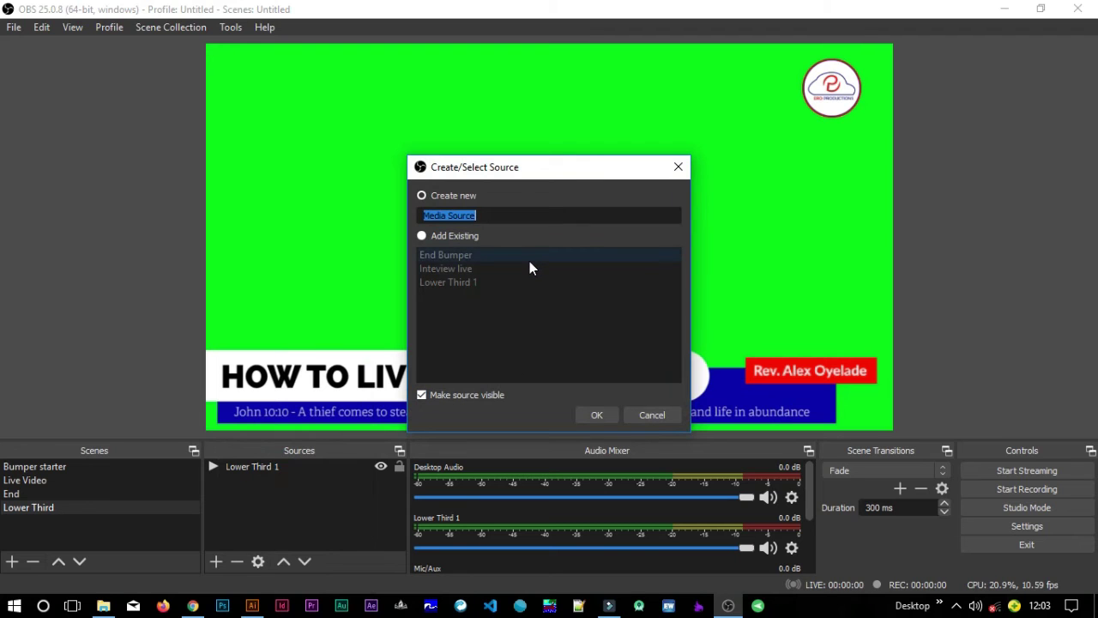
pyautogui.write('Video')
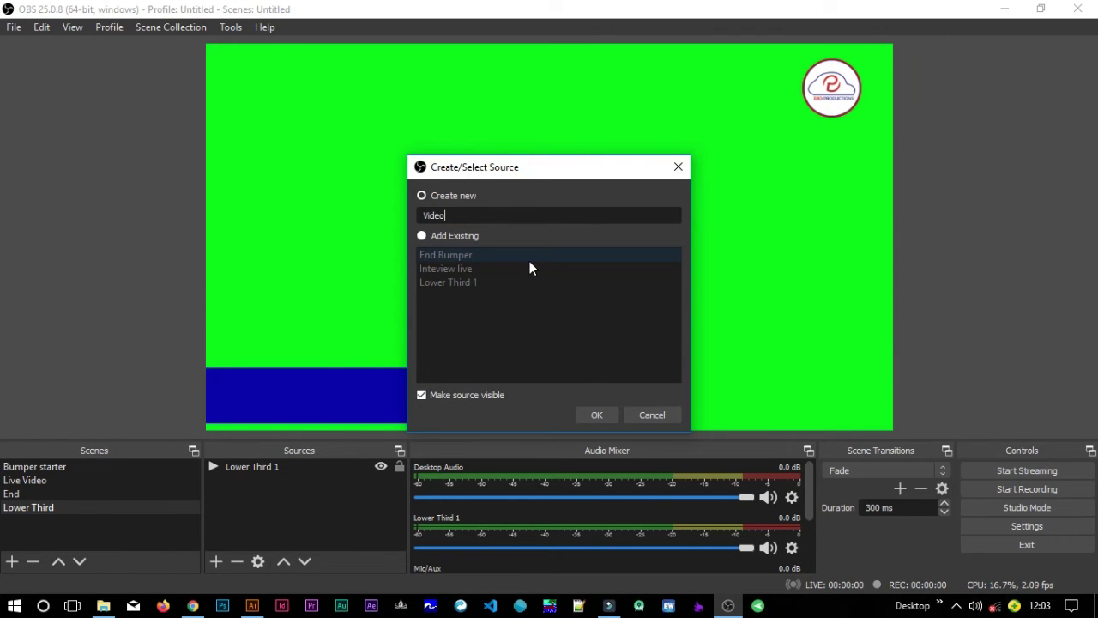
pyautogui.click(598, 416)
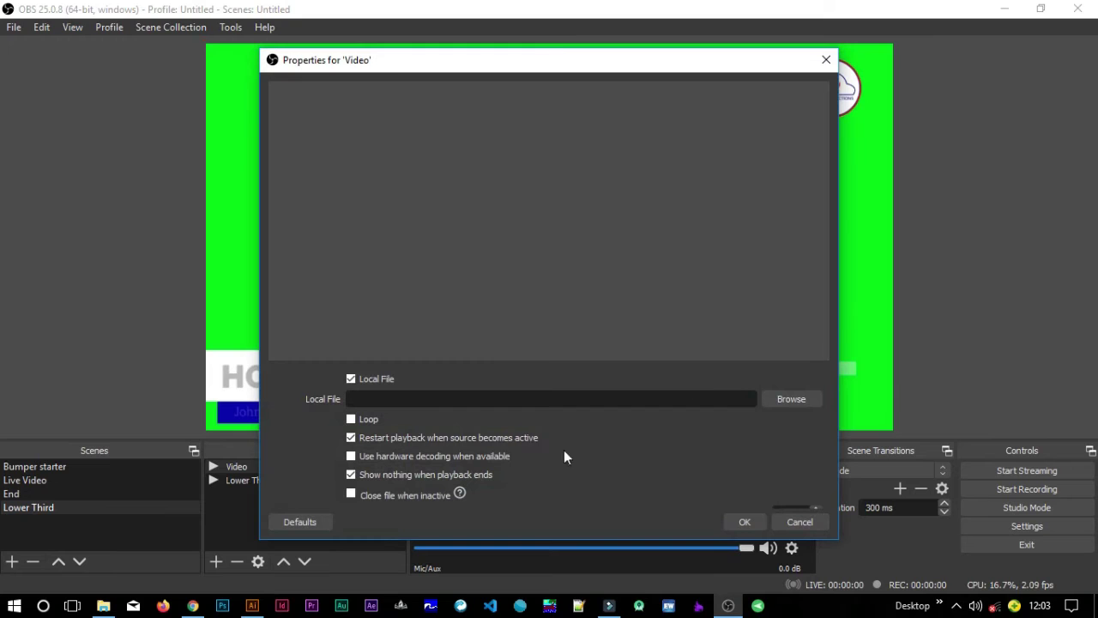
# Set its file to 'My Daily Workout Routine - 4 Weeks Challenge.mp4', replacing the Clone Love clip.
pyautogui.click(791, 404)
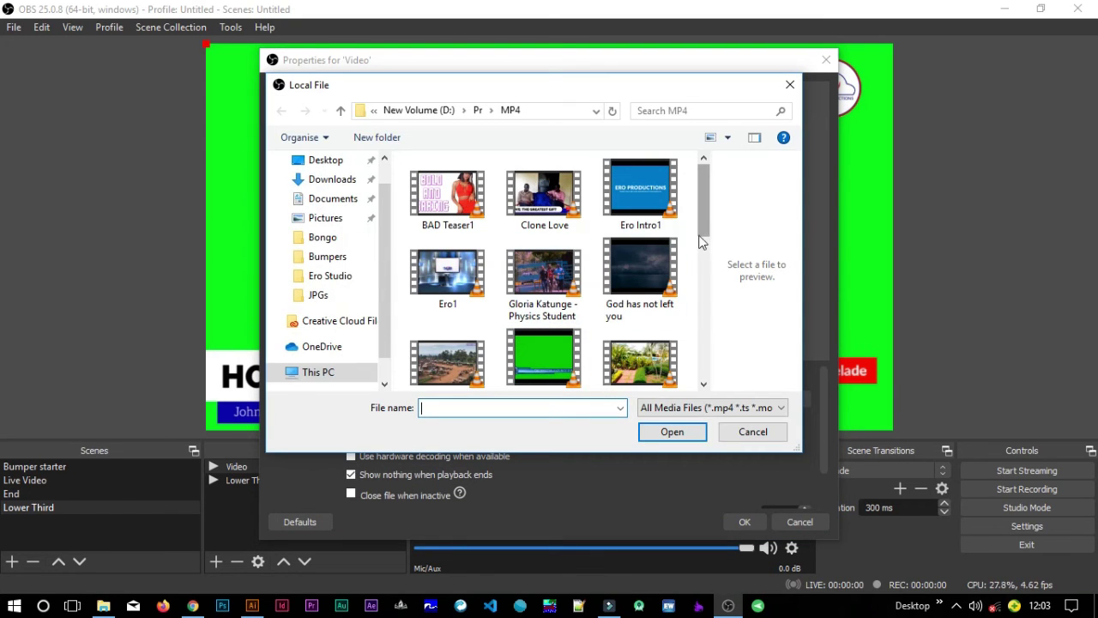
pyautogui.click(544, 195)
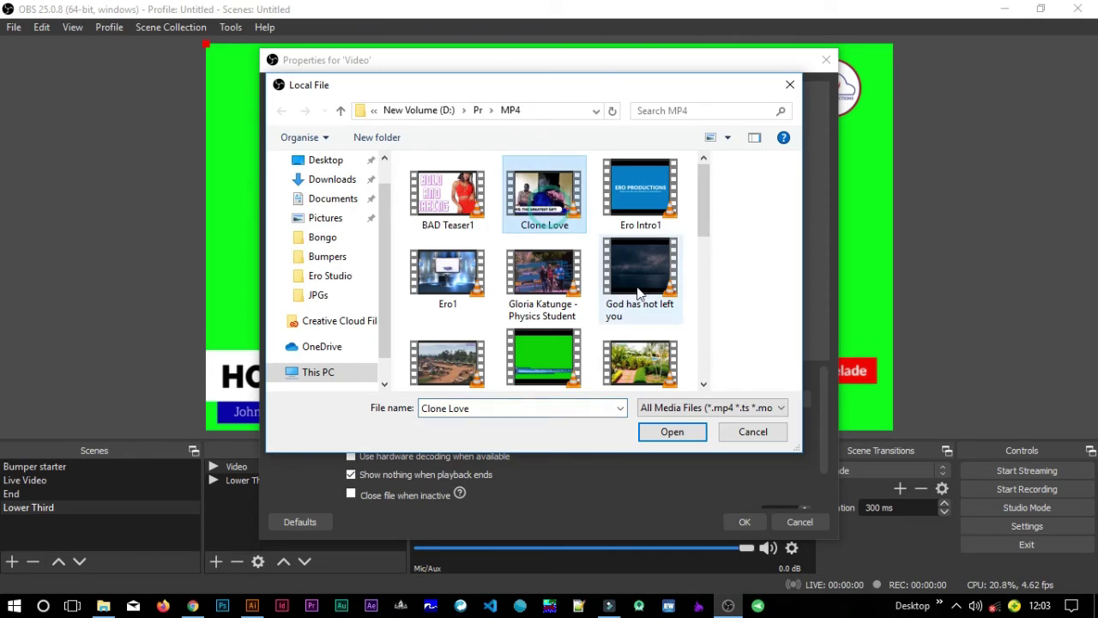
pyautogui.click(673, 435)
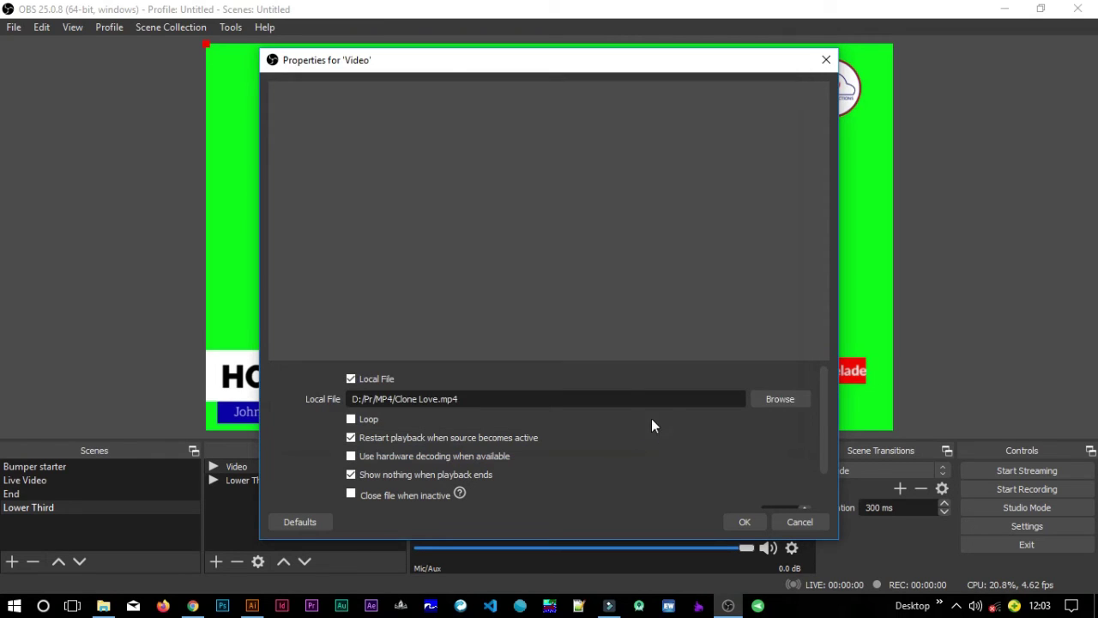
pyautogui.click(779, 403)
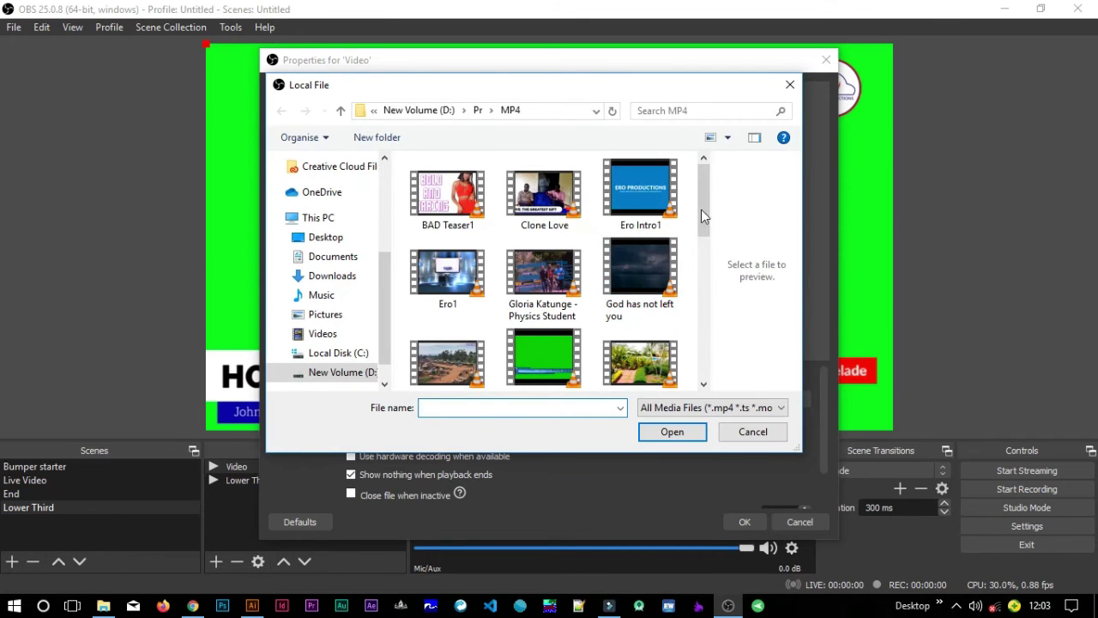
pyautogui.moveTo(702, 209); pyautogui.dragTo(700, 303)
pyautogui.click(447, 228)
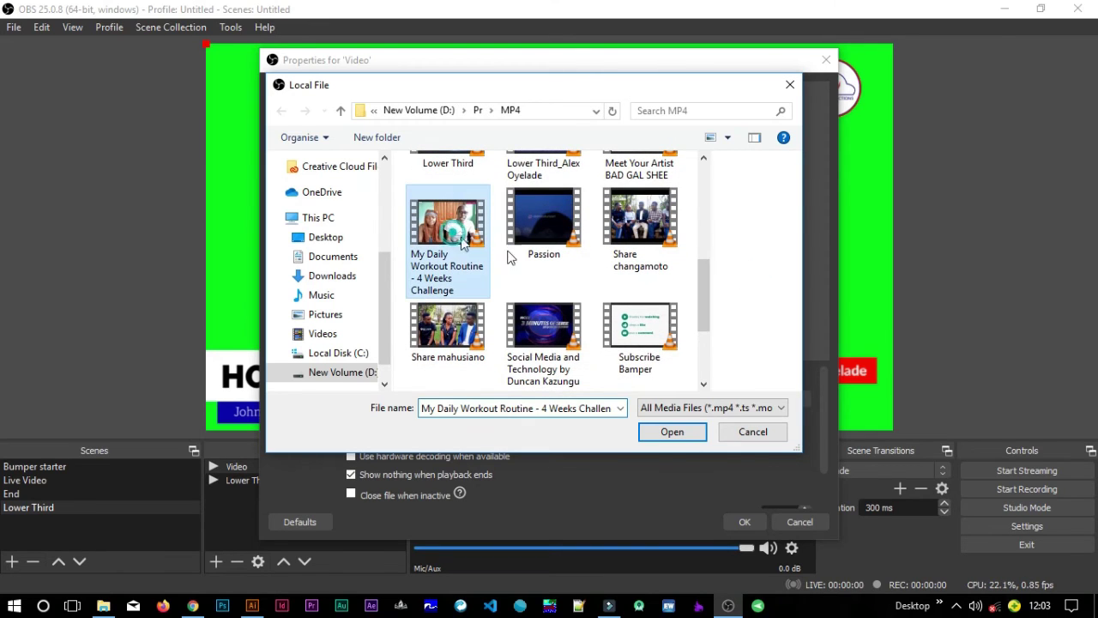
pyautogui.click(670, 433)
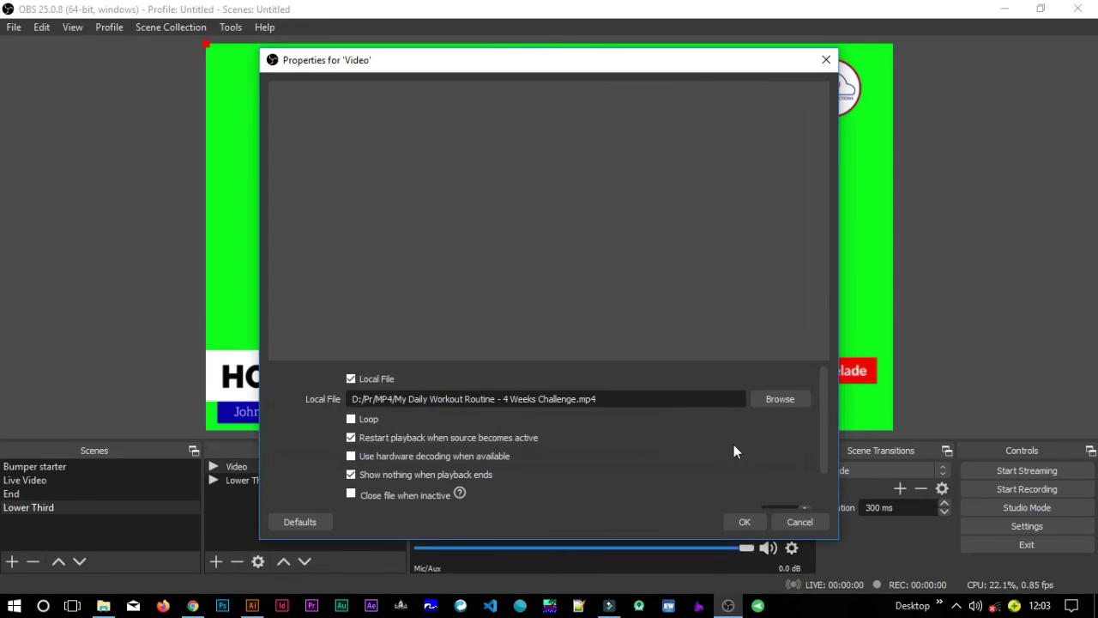
pyautogui.click(743, 523)
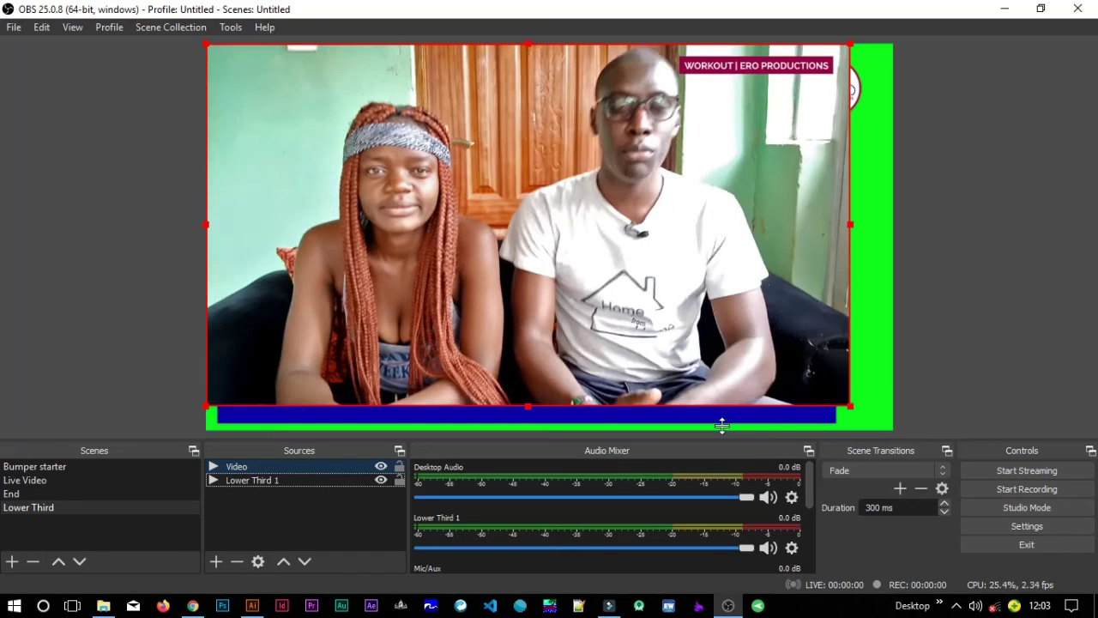
# Fit the Video source to the canvas with Ctrl+F and move it below Lower Third 1.
pyautogui.click(853, 405)
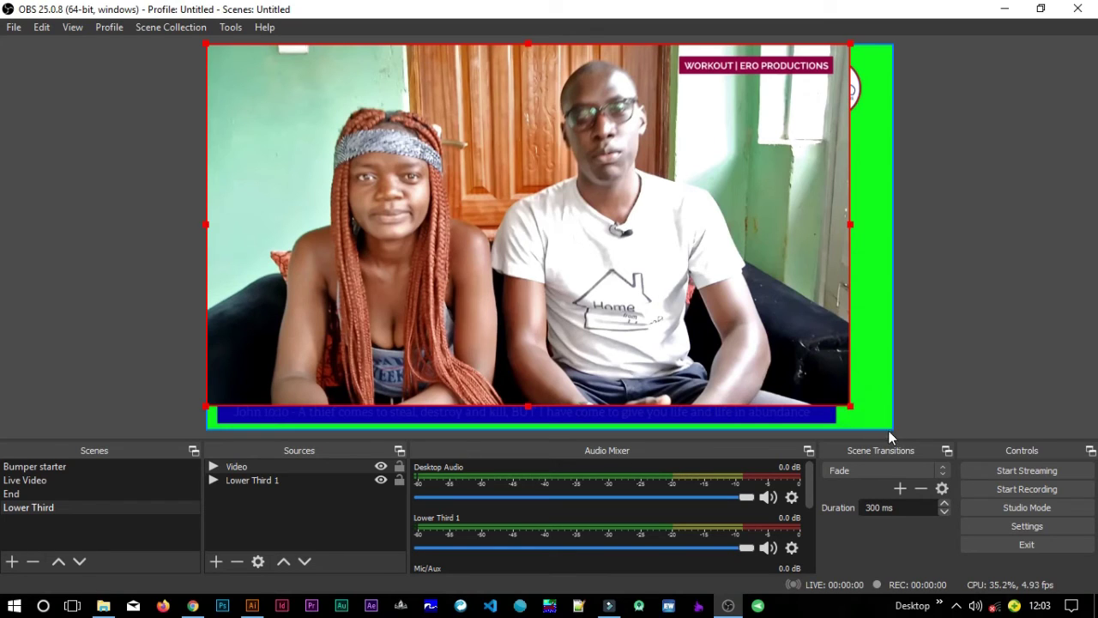
pyautogui.click(115, 384)
pyautogui.moveTo(852, 403); pyautogui.dragTo(772, 375)
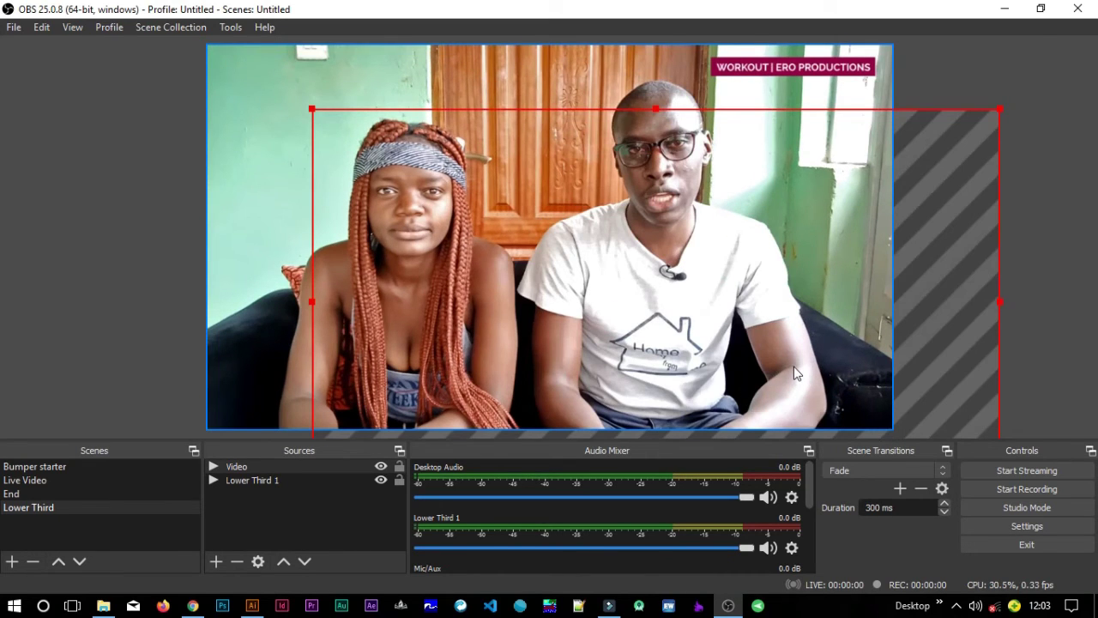
pyautogui.hotkey('ctrl', 'f')
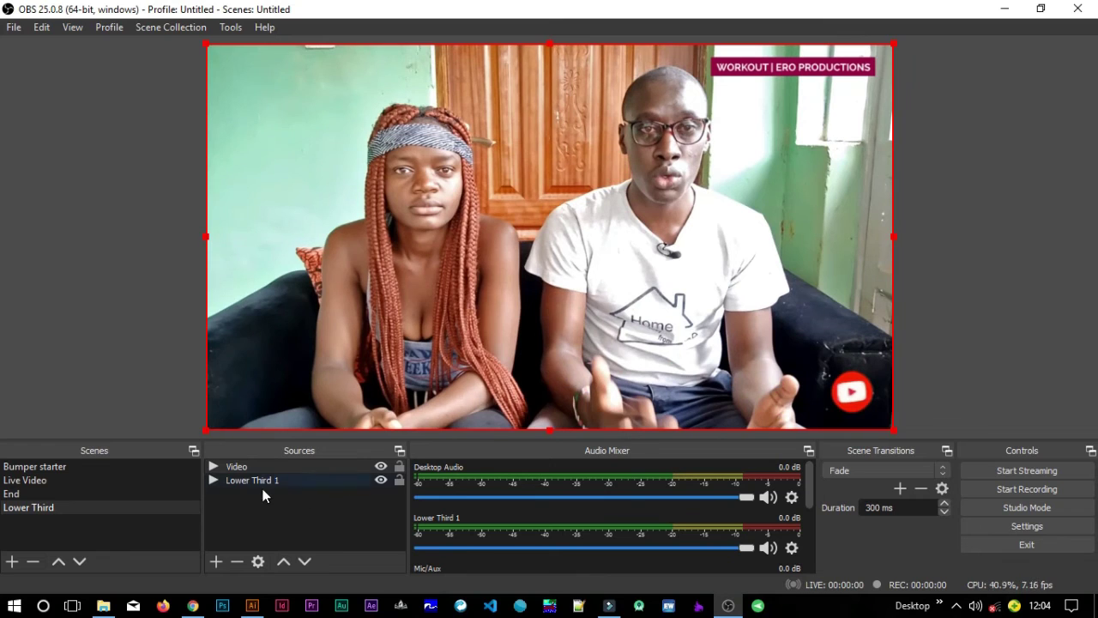
pyautogui.click(241, 466)
pyautogui.click(305, 562)
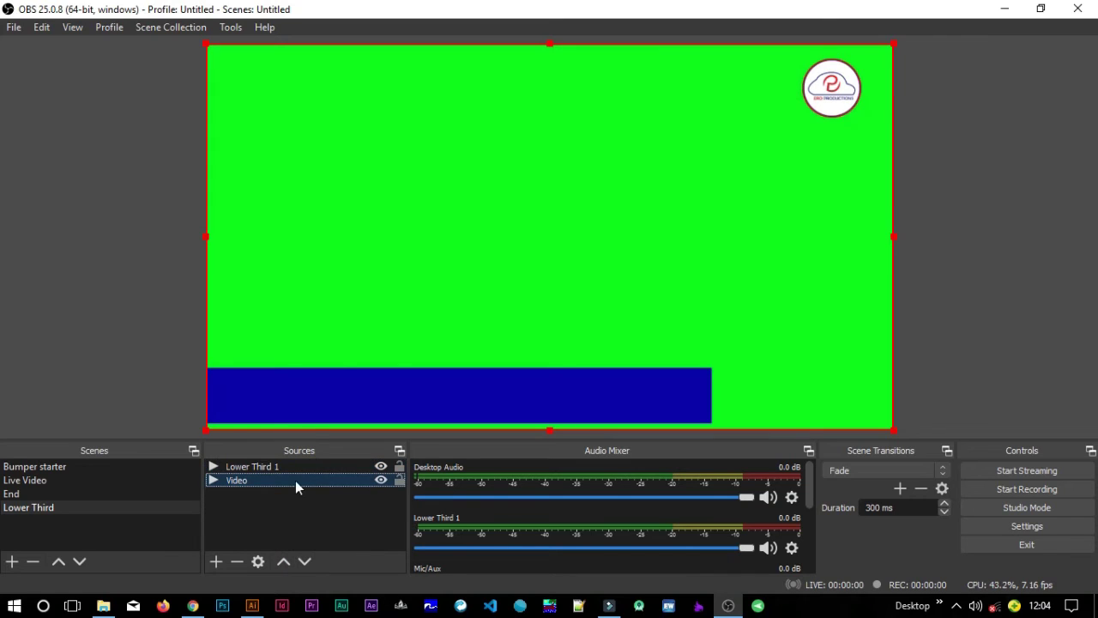
# Open the Filters for Lower Third 1 and add a Chroma Key effect filter.
pyautogui.click(246, 466)
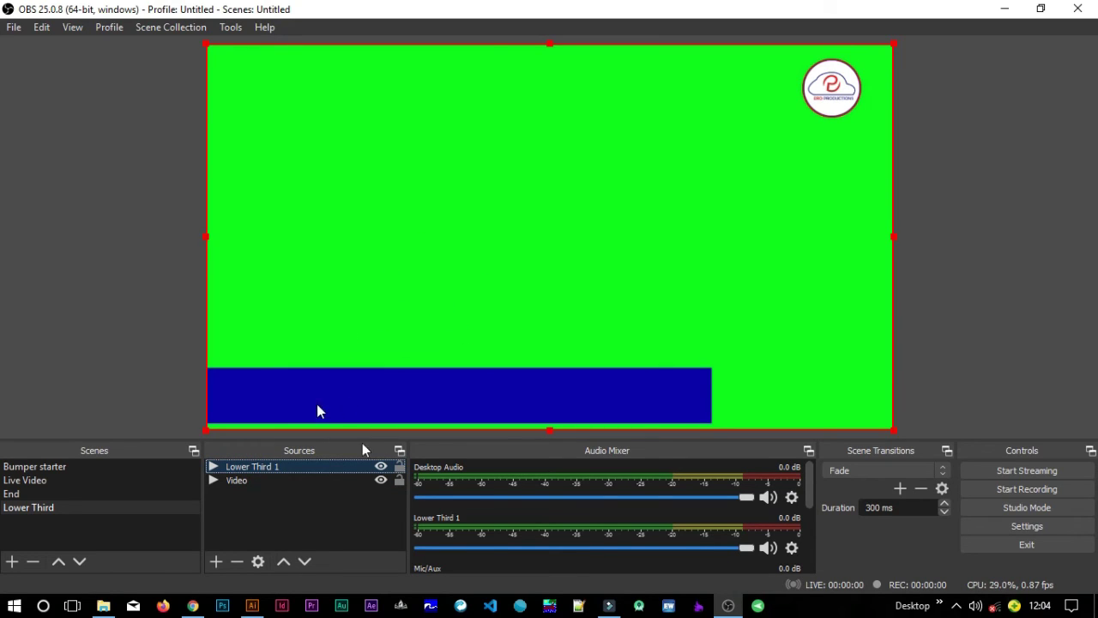
pyautogui.rightClick(317, 468)
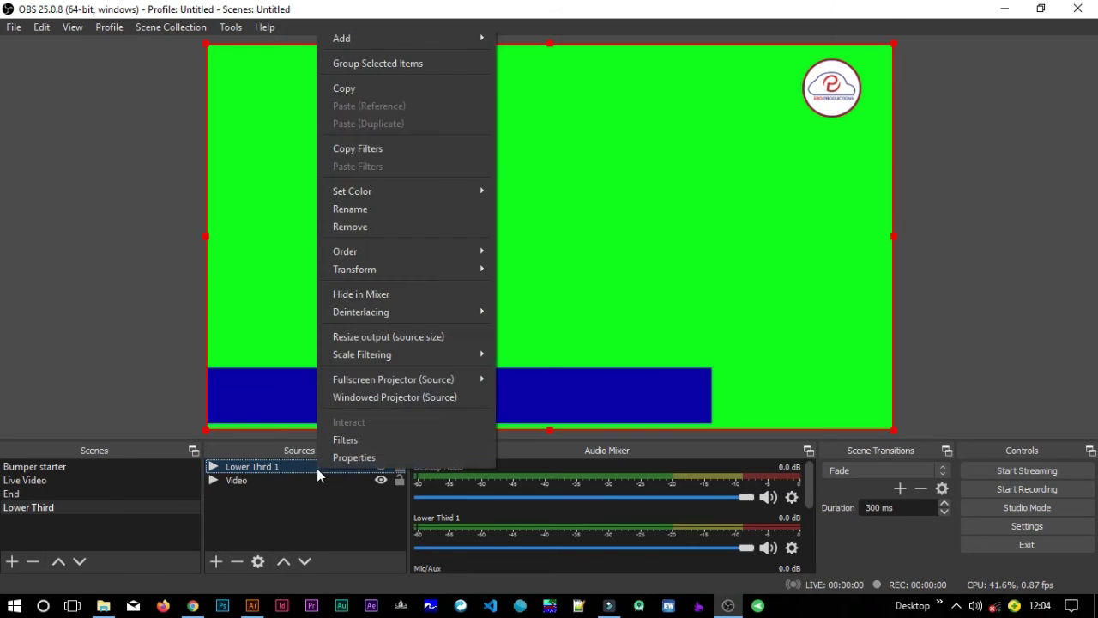
pyautogui.click(338, 440)
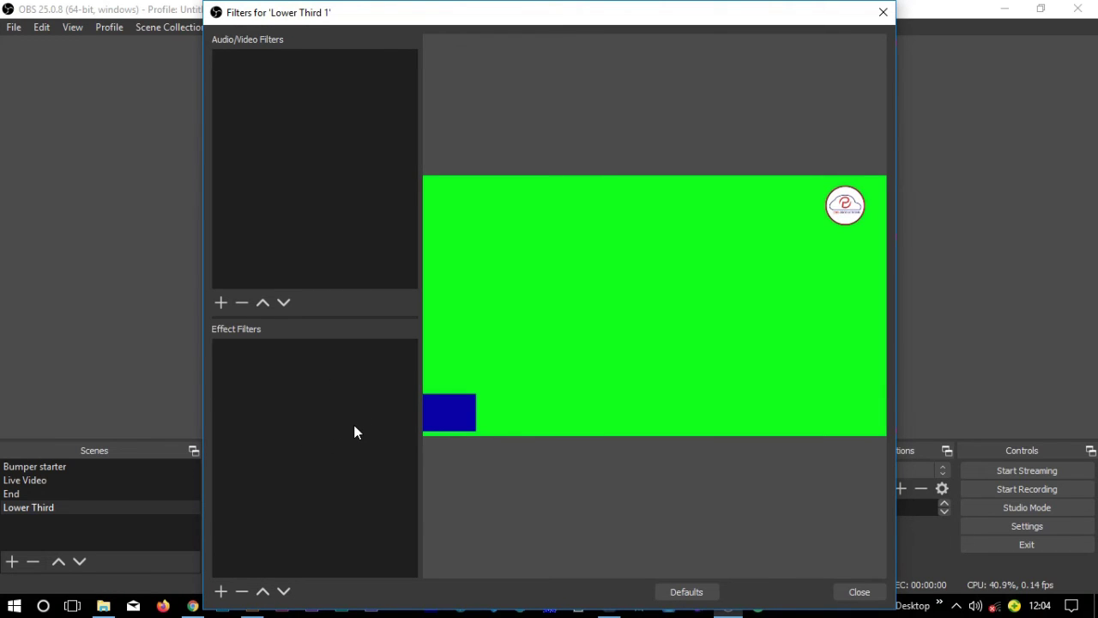
pyautogui.rightClick(276, 386)
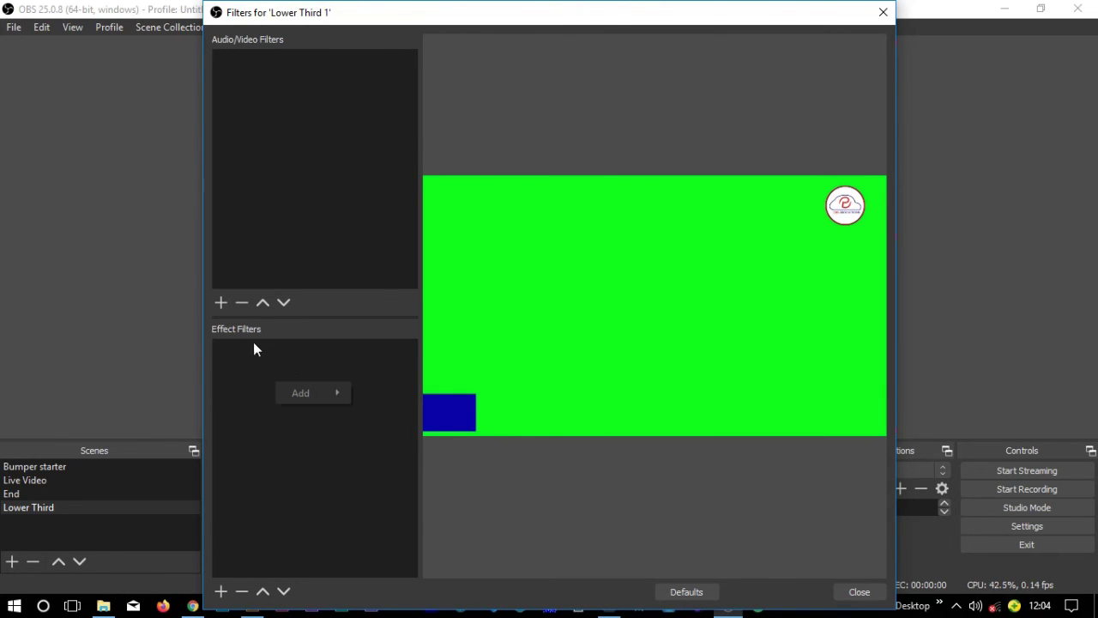
pyautogui.click(245, 330)
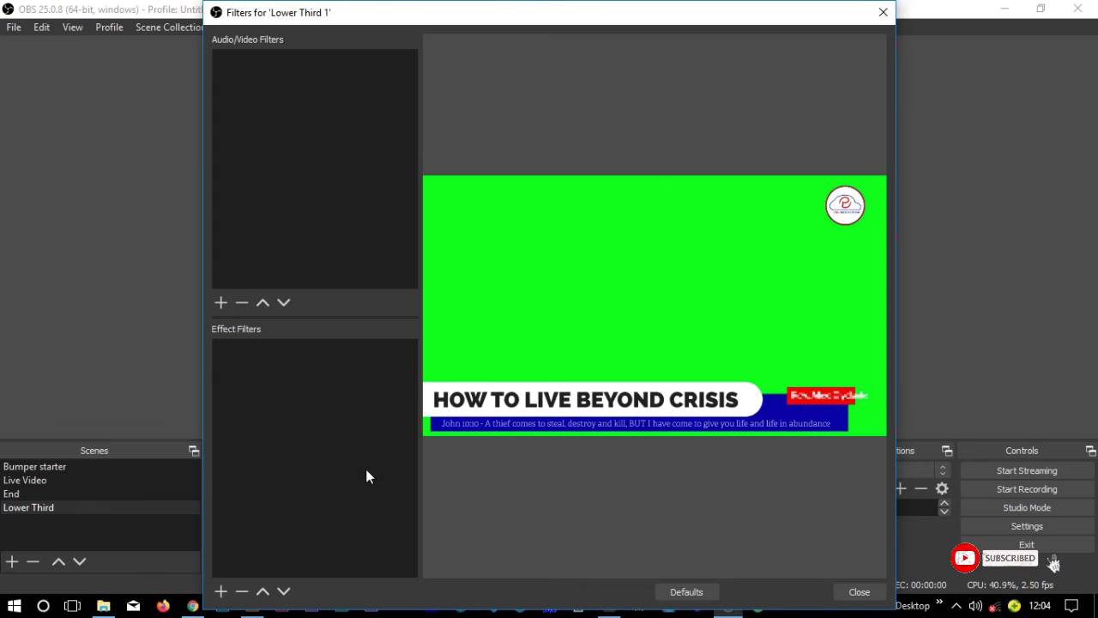
pyautogui.click(222, 591)
pyautogui.click(221, 591)
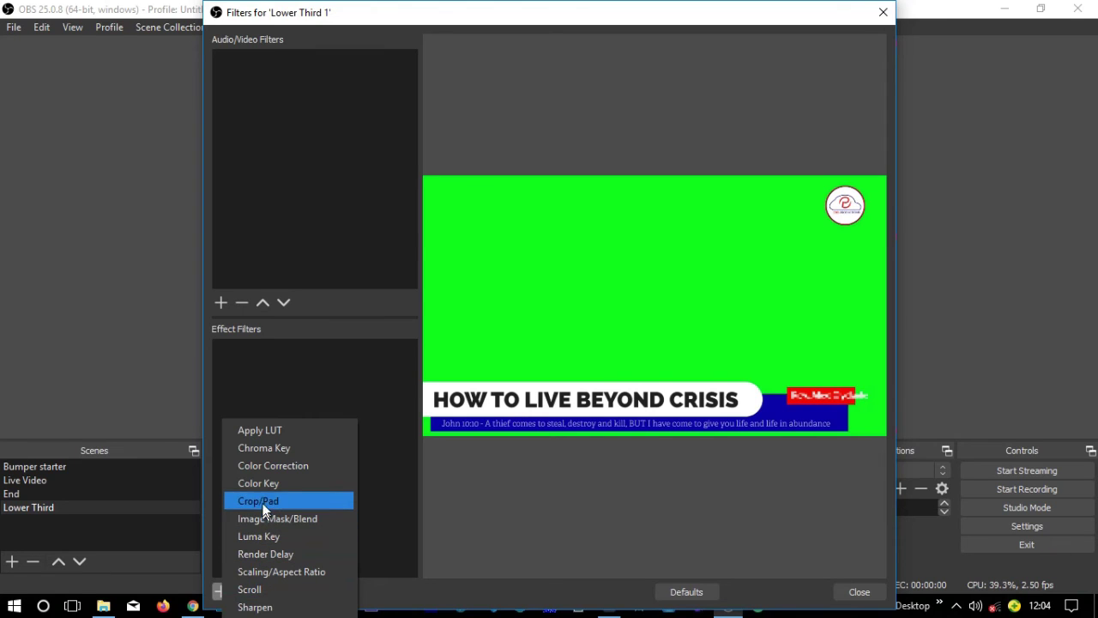
pyautogui.click(270, 453)
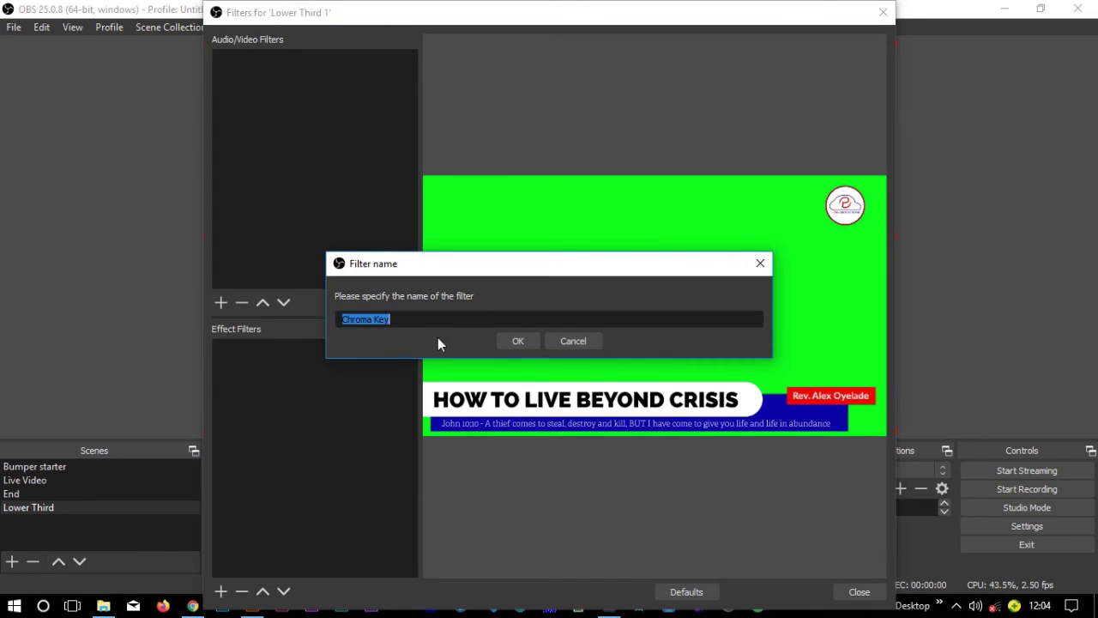
# Keep the default 'Chroma Key' name with Green key colour and close the filters window.
pyautogui.click(513, 337)
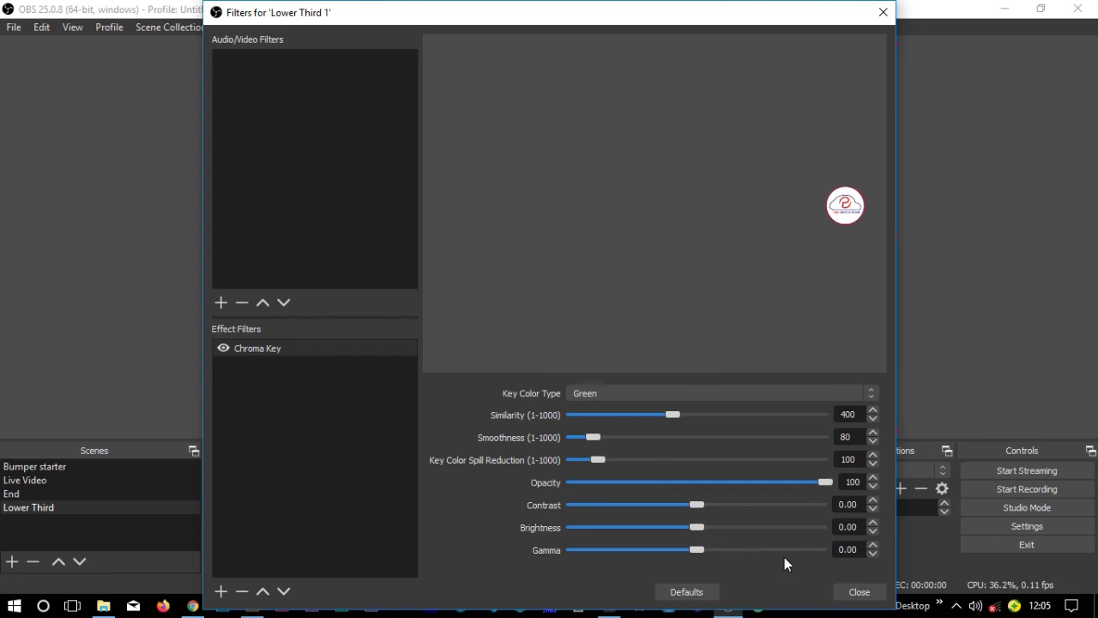
pyautogui.click(858, 592)
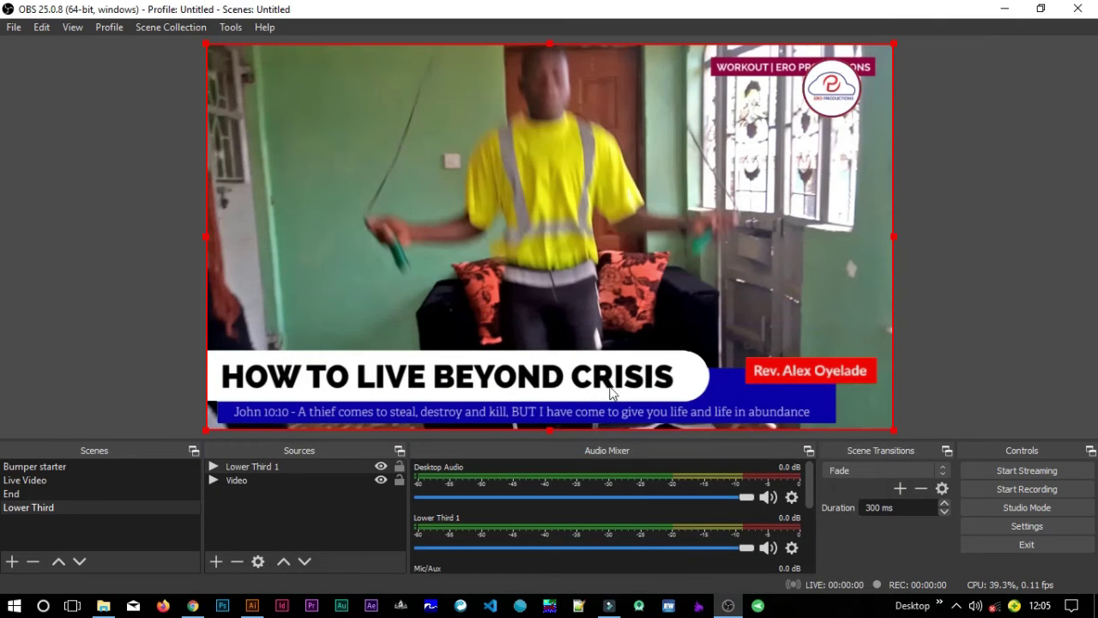